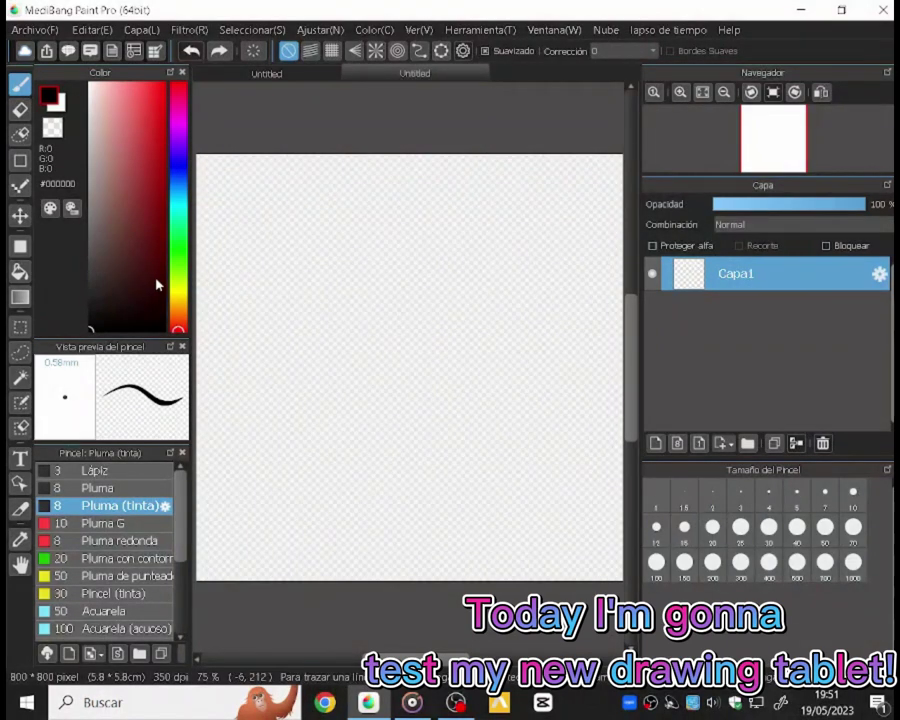
Step: Cover most of the canvas in blue #008EDA using the Pluma (tinta) brush at size 300
drag(143, 233, 174, 209)
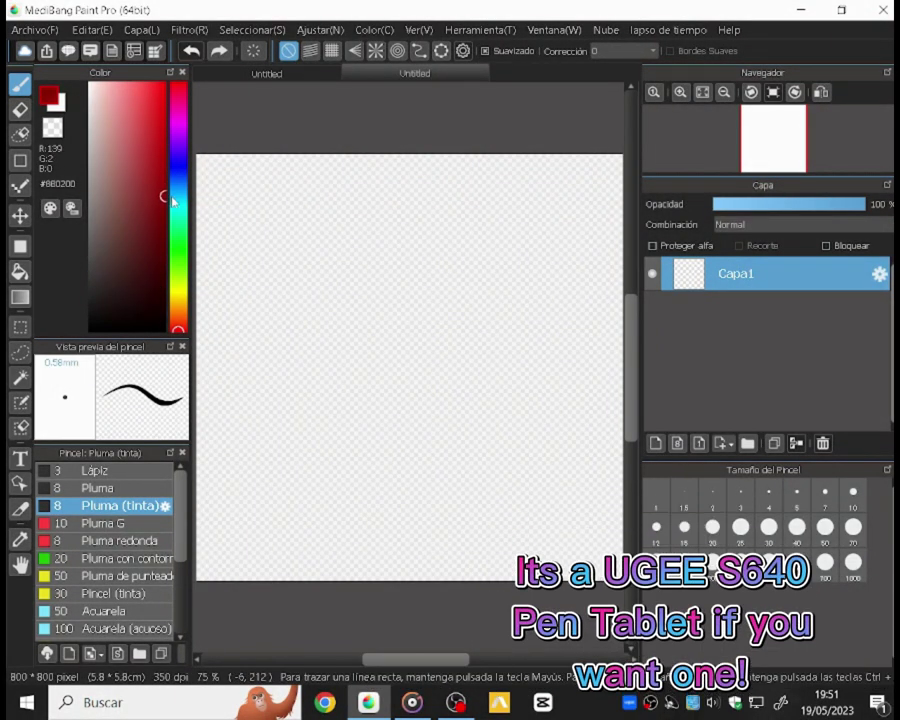
mouse_move(181, 163)
mouse_down()
mouse_move(178, 124)
mouse_move(179, 158)
mouse_up()
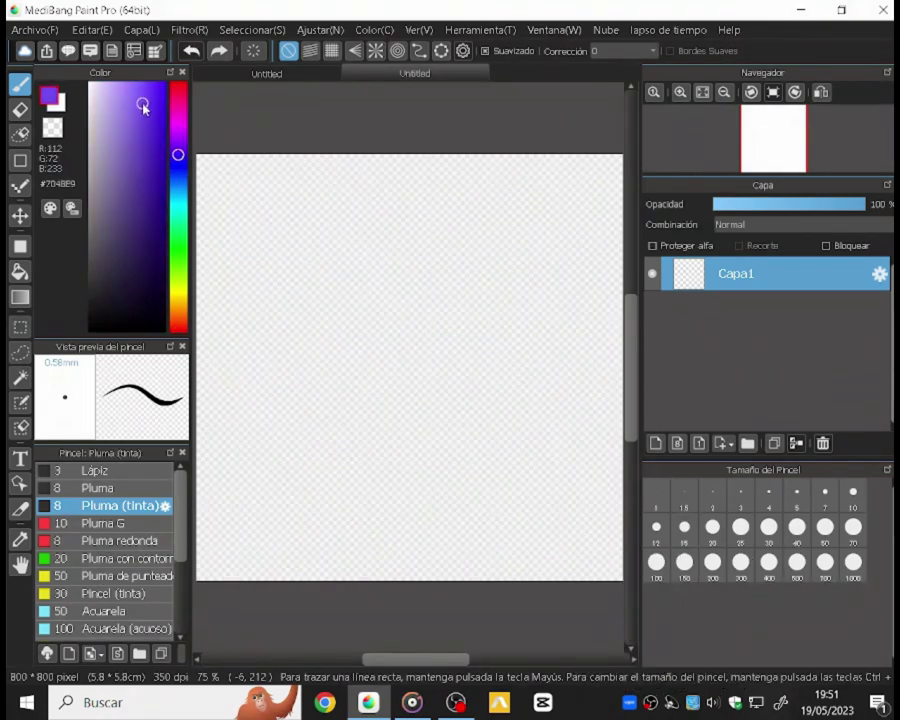
drag(151, 130, 186, 203)
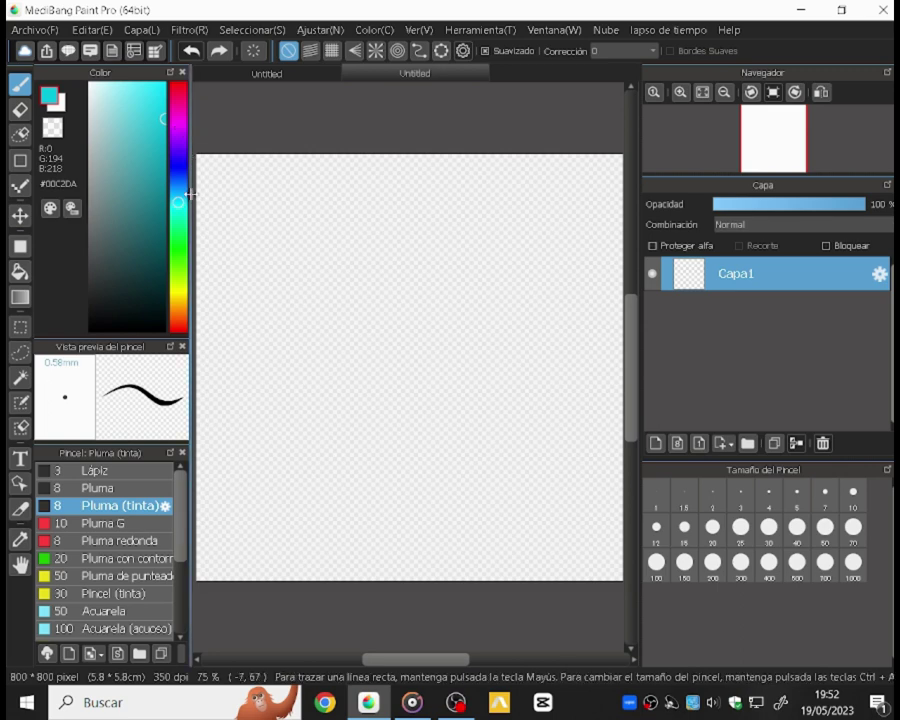
drag(185, 202, 183, 192)
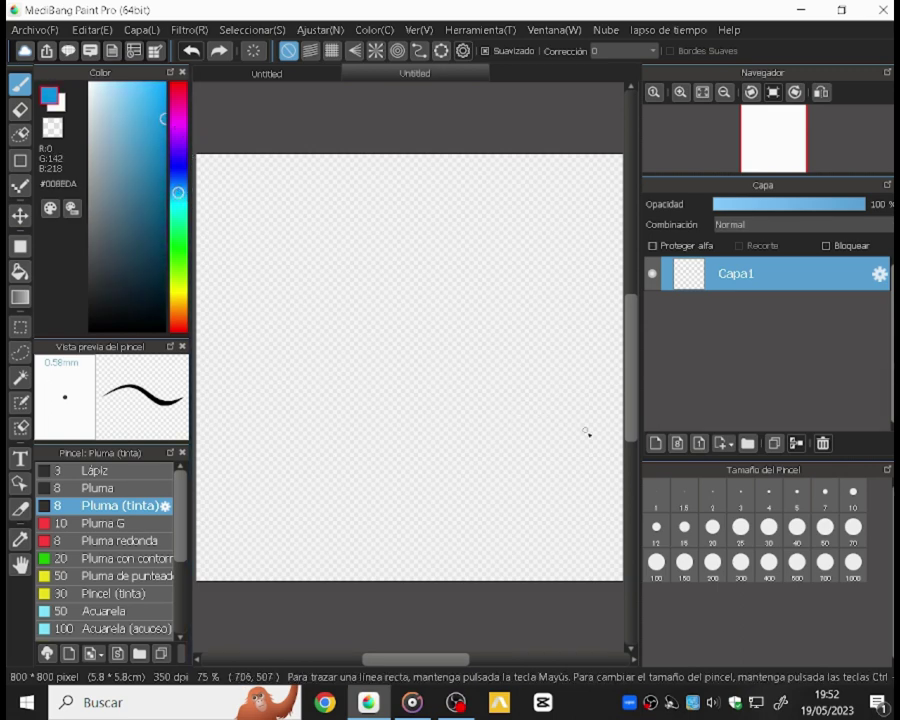
click(676, 590)
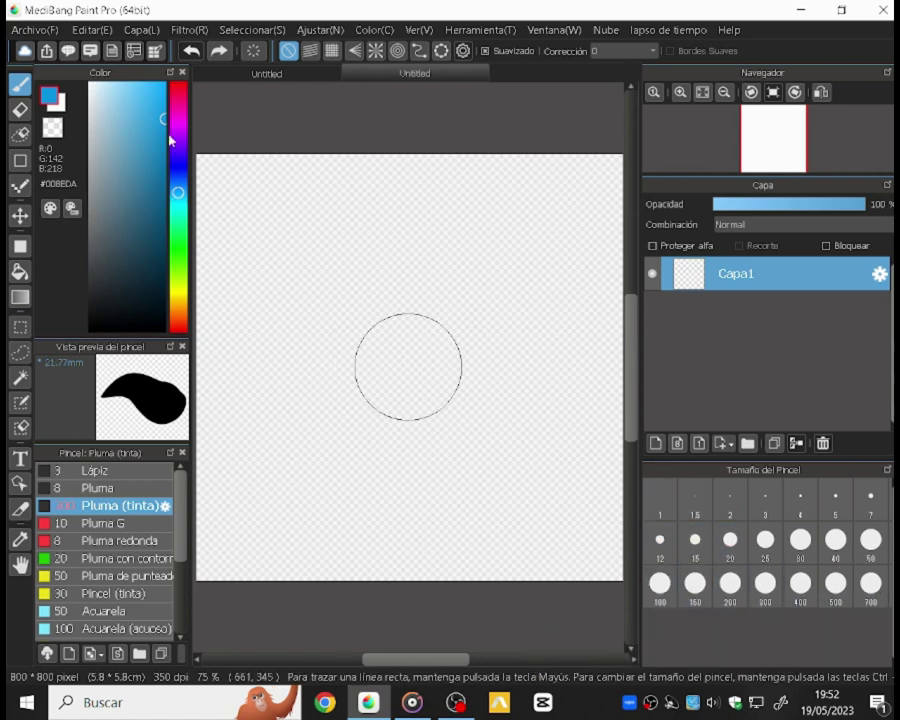
mouse_move(412, 237)
mouse_down()
mouse_move(383, 254)
mouse_move(355, 404)
mouse_move(342, 401)
mouse_move(328, 198)
mouse_move(330, 497)
mouse_move(293, 238)
mouse_move(285, 423)
mouse_move(266, 233)
mouse_move(246, 370)
mouse_move(272, 117)
mouse_move(222, 195)
mouse_up()
mouse_move(247, 387)
mouse_down()
mouse_move(279, 391)
mouse_move(279, 513)
mouse_move(265, 422)
mouse_move(277, 345)
mouse_move(278, 360)
mouse_move(320, 386)
mouse_move(353, 523)
mouse_move(382, 537)
mouse_move(416, 455)
mouse_move(411, 410)
mouse_move(428, 403)
mouse_move(465, 491)
mouse_move(474, 570)
mouse_move(493, 549)
mouse_move(490, 360)
mouse_move(563, 382)
mouse_move(560, 519)
mouse_up()
Step: Fill the remaining transparent area of the canvas with the same blue, using the Acrílico brush at size 300
scroll(150, 544, down, 2)
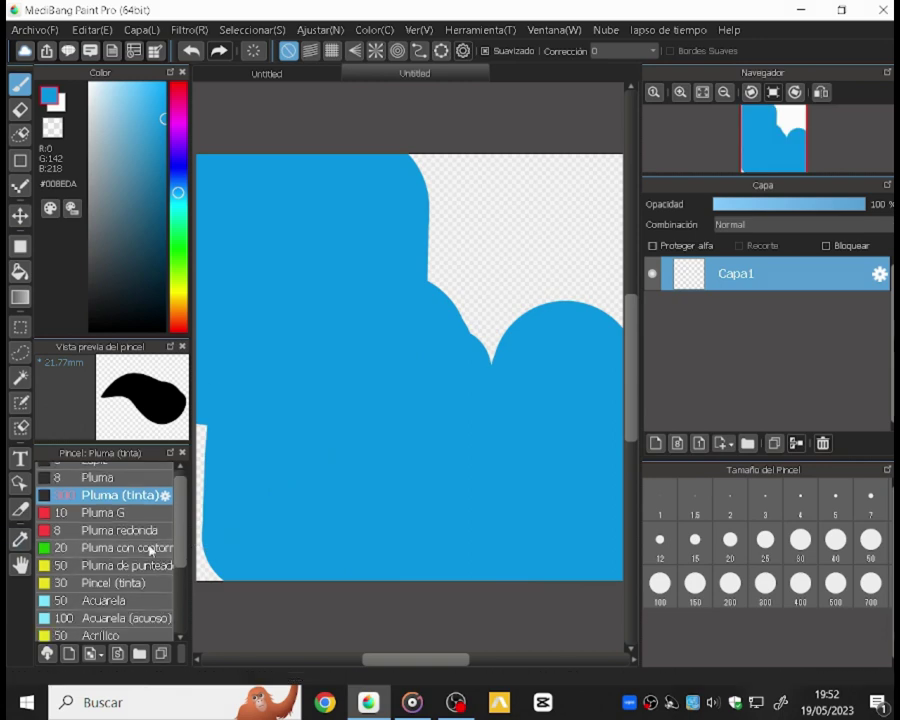
click(116, 614)
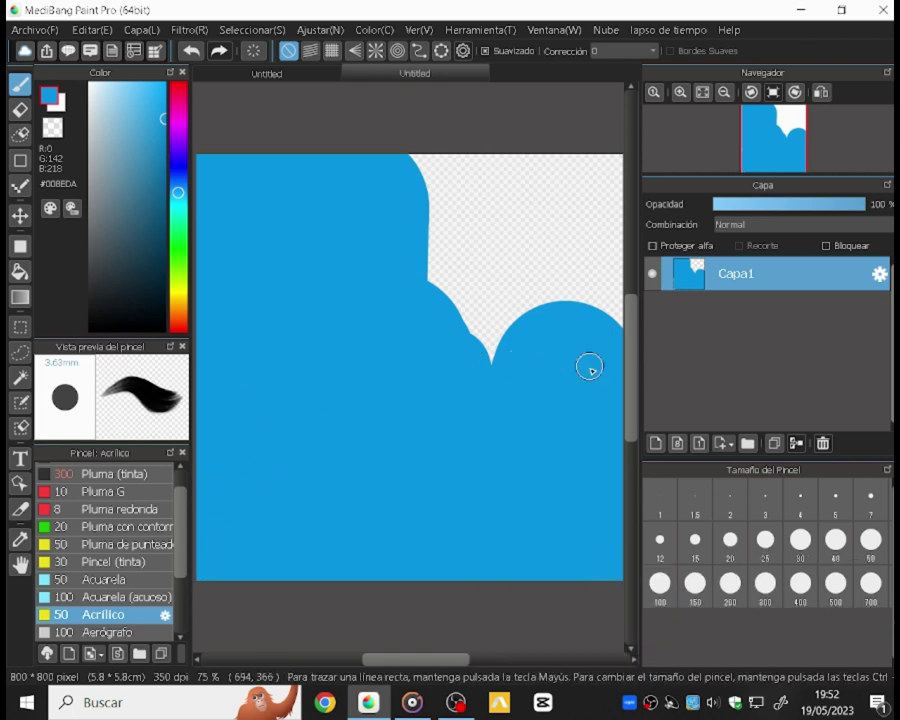
click(767, 597)
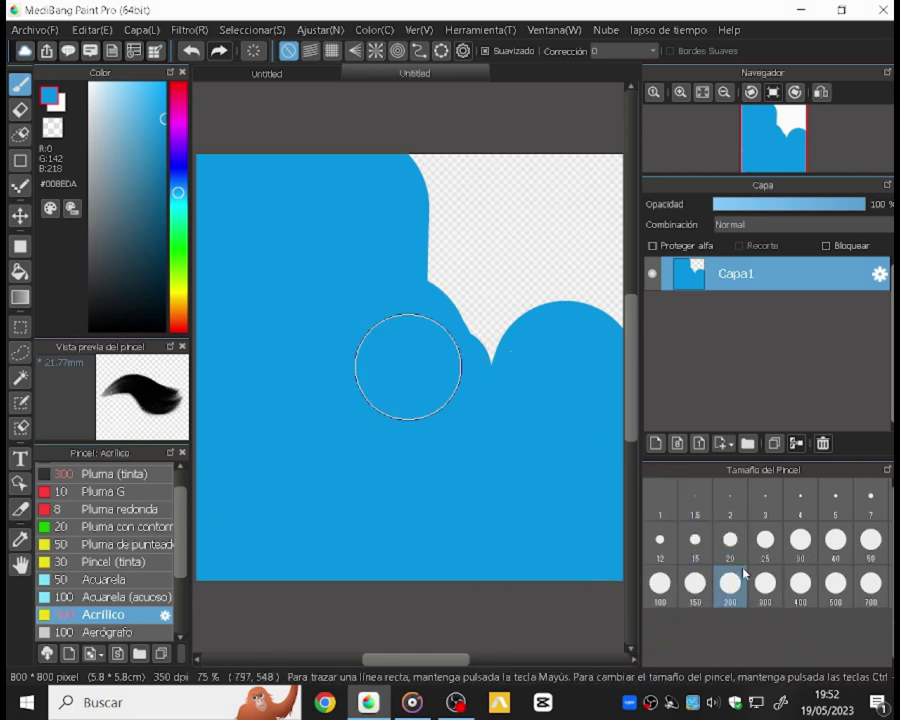
mouse_move(458, 356)
mouse_down()
mouse_move(441, 297)
mouse_move(483, 241)
mouse_move(488, 283)
mouse_move(477, 343)
mouse_move(443, 319)
mouse_move(437, 257)
mouse_move(528, 109)
mouse_move(584, 162)
mouse_move(592, 277)
mouse_move(615, 325)
mouse_up()
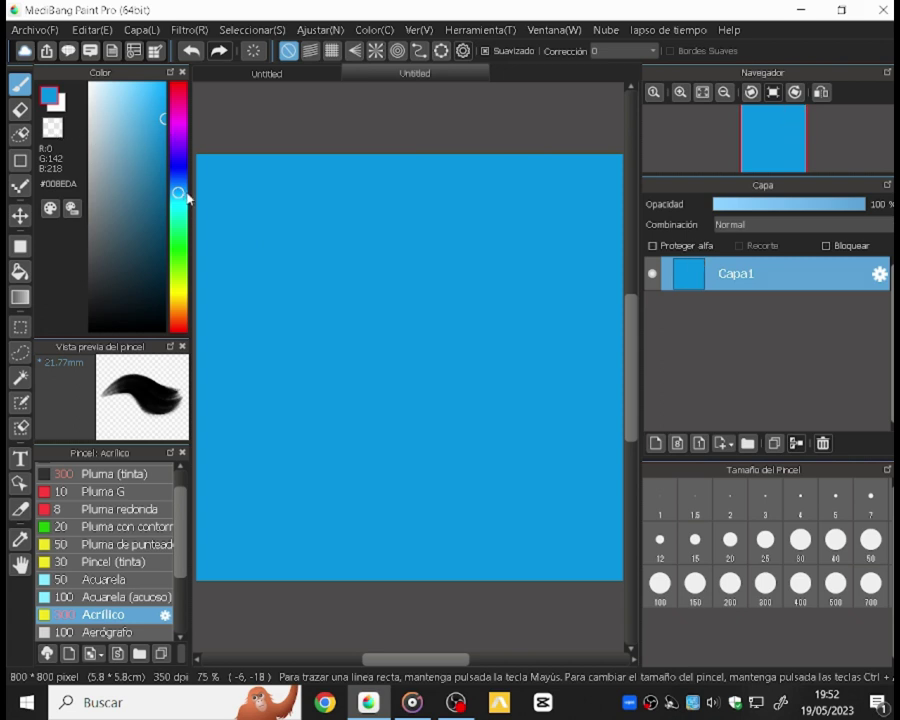
Step: Paint the canvas purple #7000DA from a wavy upper edge down to the bottom, leaving a blue strip above
drag(184, 194, 184, 150)
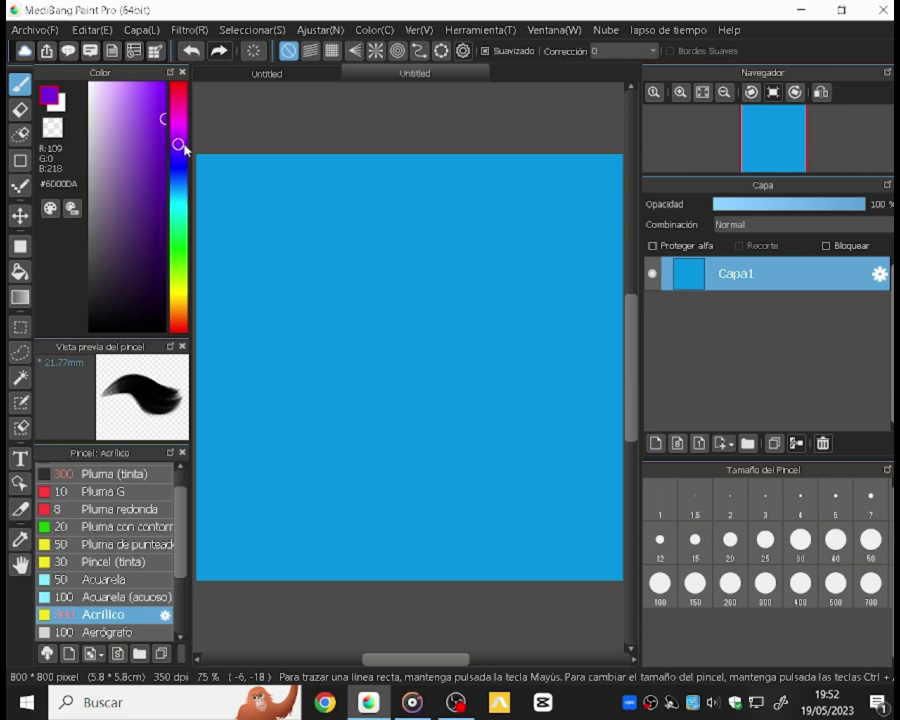
mouse_move(416, 504)
mouse_down()
mouse_move(411, 550)
mouse_move(397, 546)
mouse_move(376, 479)
mouse_move(376, 367)
mouse_move(361, 385)
mouse_move(338, 515)
mouse_move(313, 553)
mouse_move(305, 381)
mouse_move(286, 417)
mouse_move(243, 604)
mouse_move(211, 341)
mouse_move(217, 253)
mouse_move(352, 273)
mouse_move(358, 341)
mouse_up()
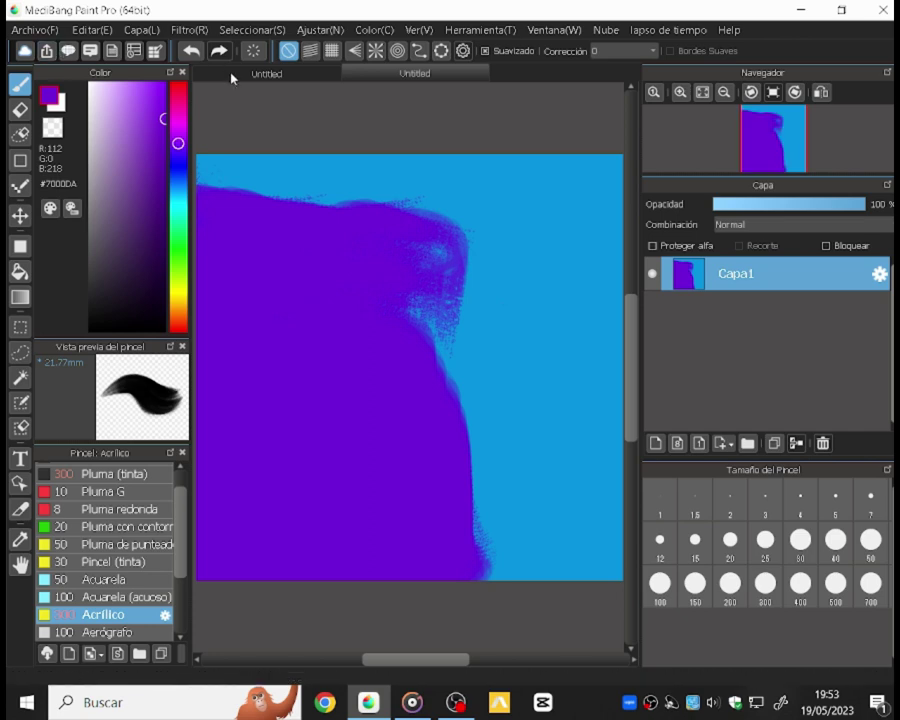
click(191, 51)
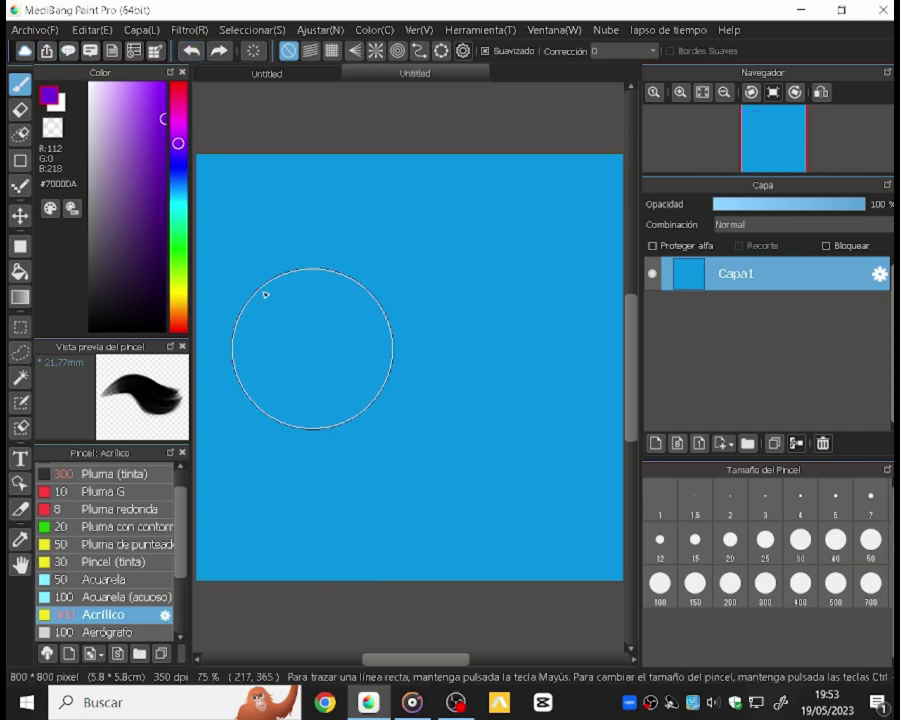
mouse_move(231, 286)
mouse_down()
mouse_move(396, 292)
mouse_move(497, 284)
mouse_move(533, 293)
mouse_move(567, 286)
mouse_move(648, 306)
mouse_up()
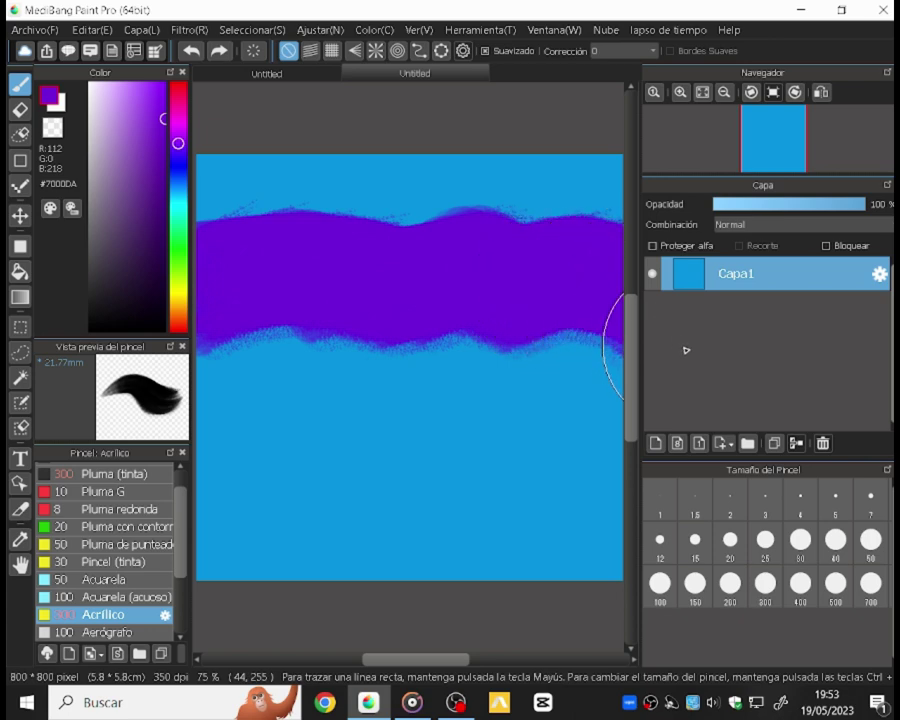
mouse_move(686, 350)
mouse_down()
mouse_move(633, 520)
mouse_move(623, 384)
mouse_move(587, 375)
mouse_move(527, 530)
mouse_move(480, 569)
mouse_move(438, 526)
mouse_move(390, 557)
mouse_move(345, 565)
mouse_move(295, 478)
mouse_move(243, 434)
mouse_move(203, 350)
mouse_move(147, 502)
mouse_up()
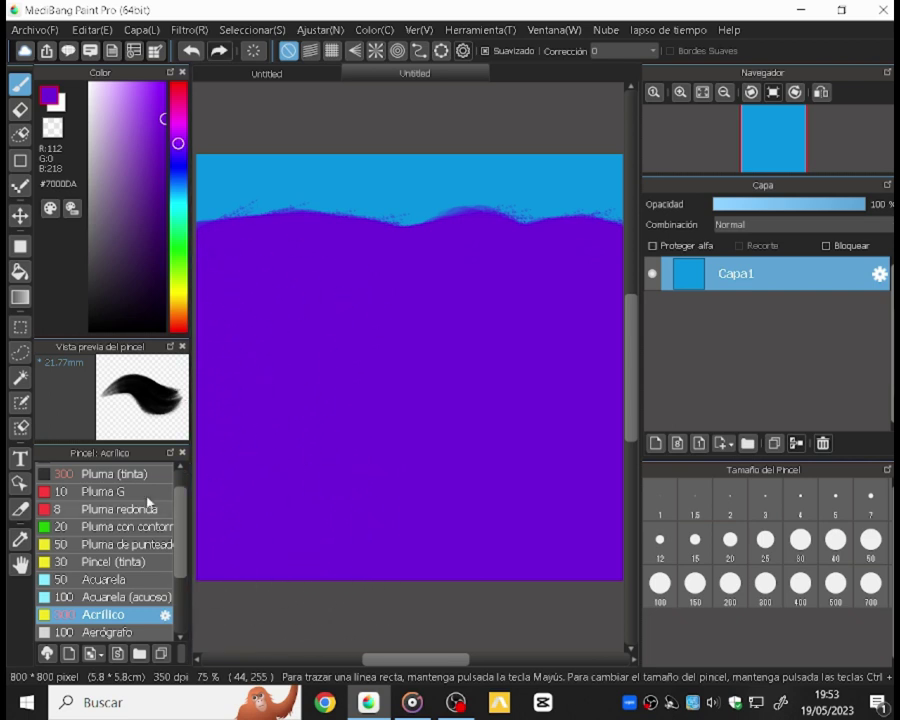
Step: Paint roughly the lower two-thirds of the canvas magenta #DA00B6, keeping a purple band above it
click(178, 118)
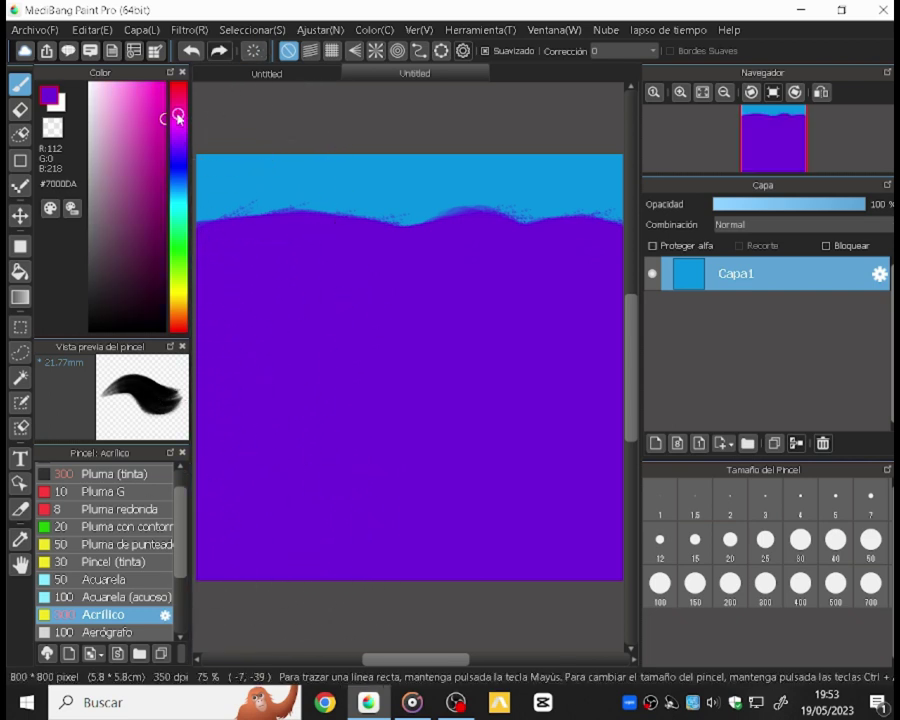
click(181, 123)
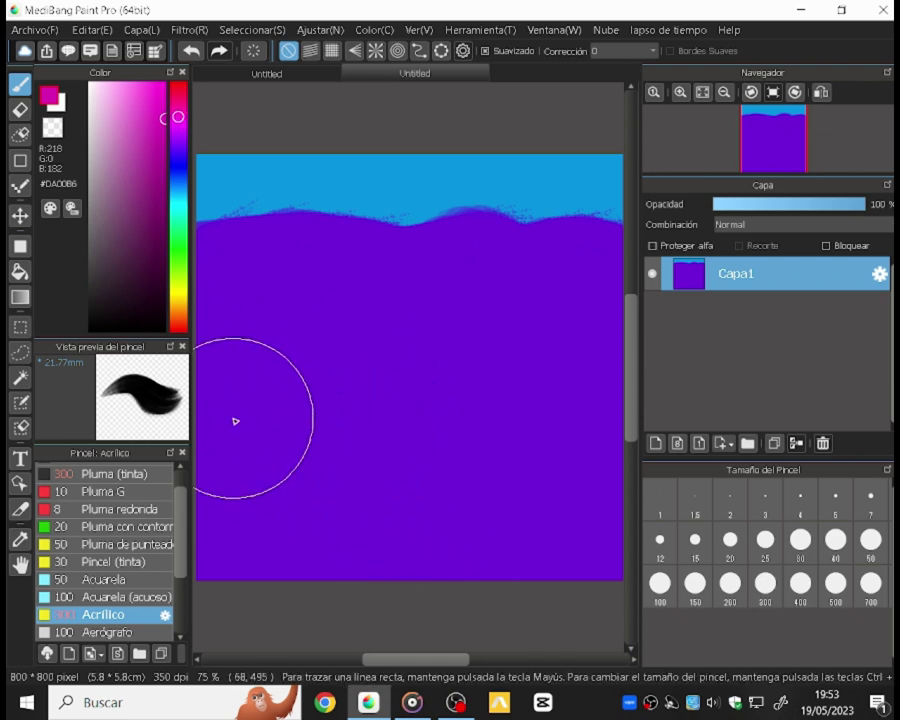
mouse_move(193, 373)
mouse_down()
mouse_move(242, 398)
mouse_move(281, 383)
mouse_move(304, 403)
mouse_move(373, 385)
mouse_move(414, 396)
mouse_move(444, 452)
mouse_move(517, 425)
mouse_move(580, 421)
mouse_move(610, 431)
mouse_move(646, 554)
mouse_move(554, 581)
mouse_move(405, 587)
mouse_move(374, 550)
mouse_move(294, 504)
mouse_move(257, 566)
mouse_up()
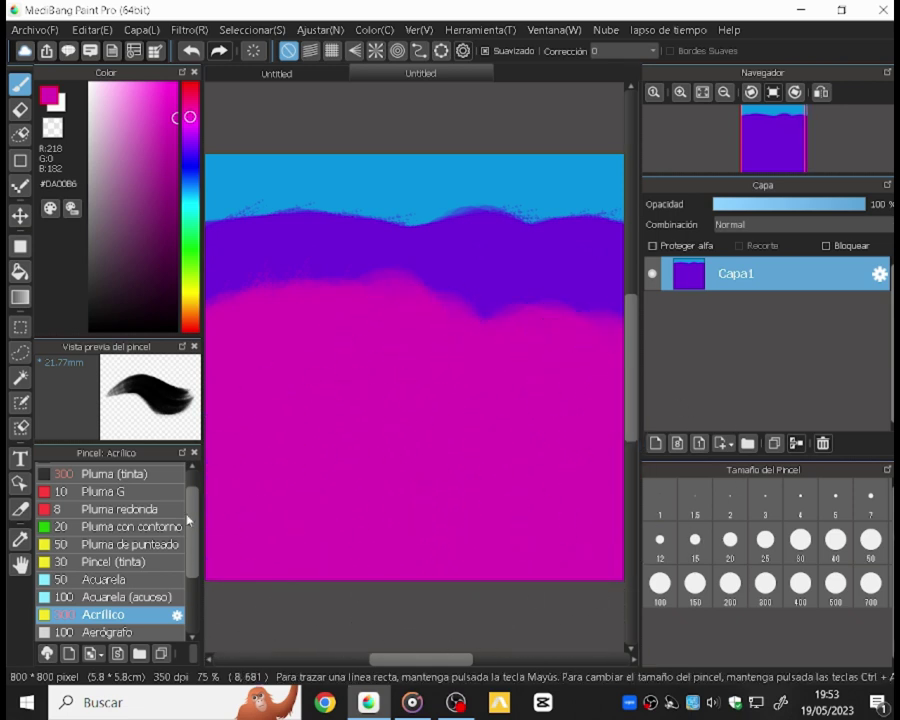
Step: Blend the blue, purple and magenta bands into each other using the Borroso brush at size 300
scroll(307, 498, up, 3)
scroll(307, 498, down, 4)
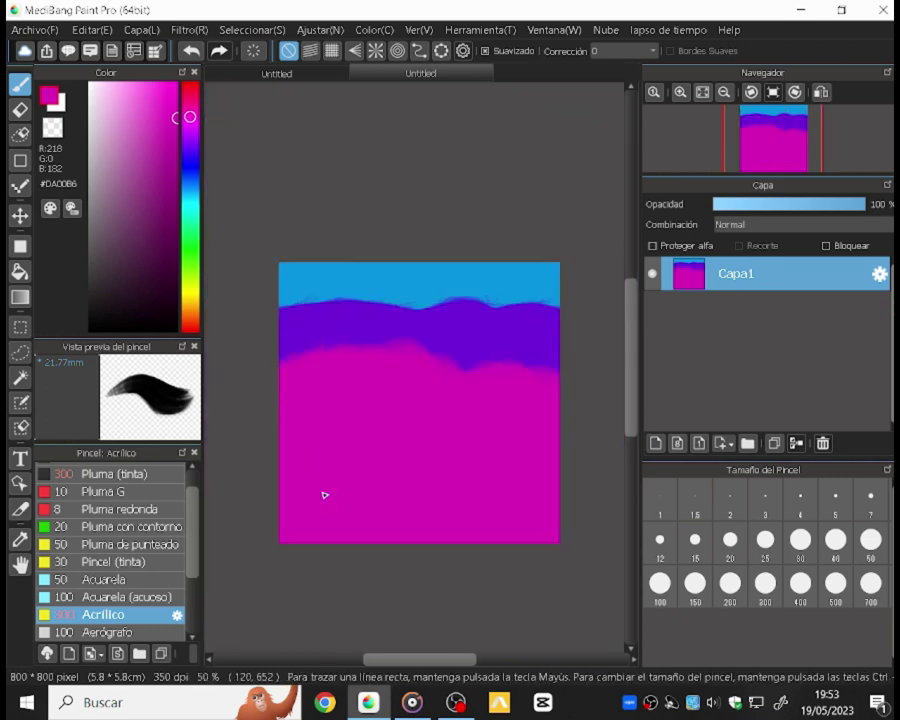
scroll(110, 570, down, 1)
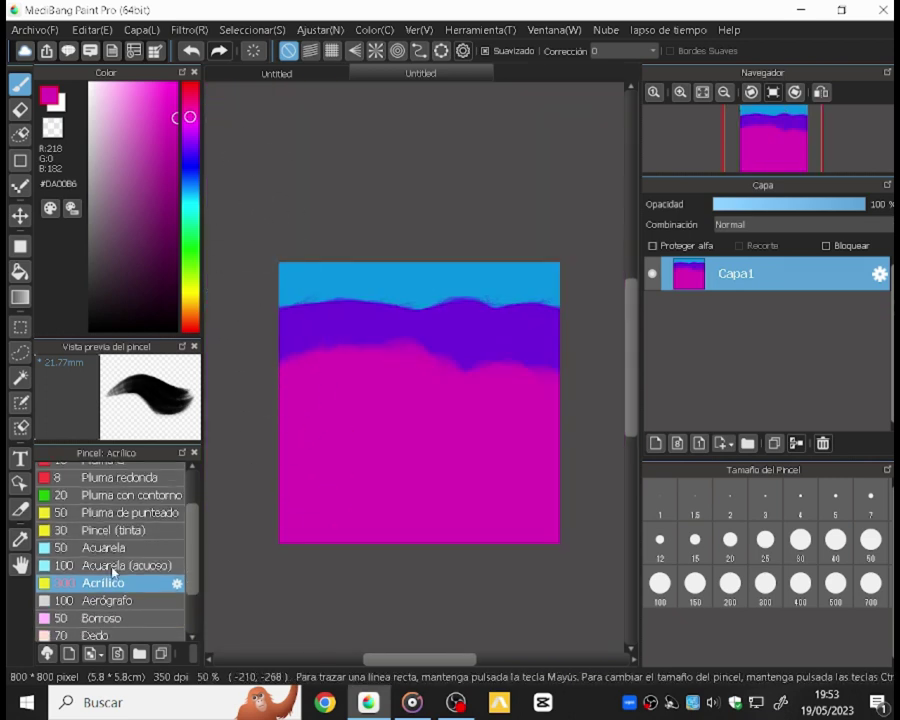
click(105, 620)
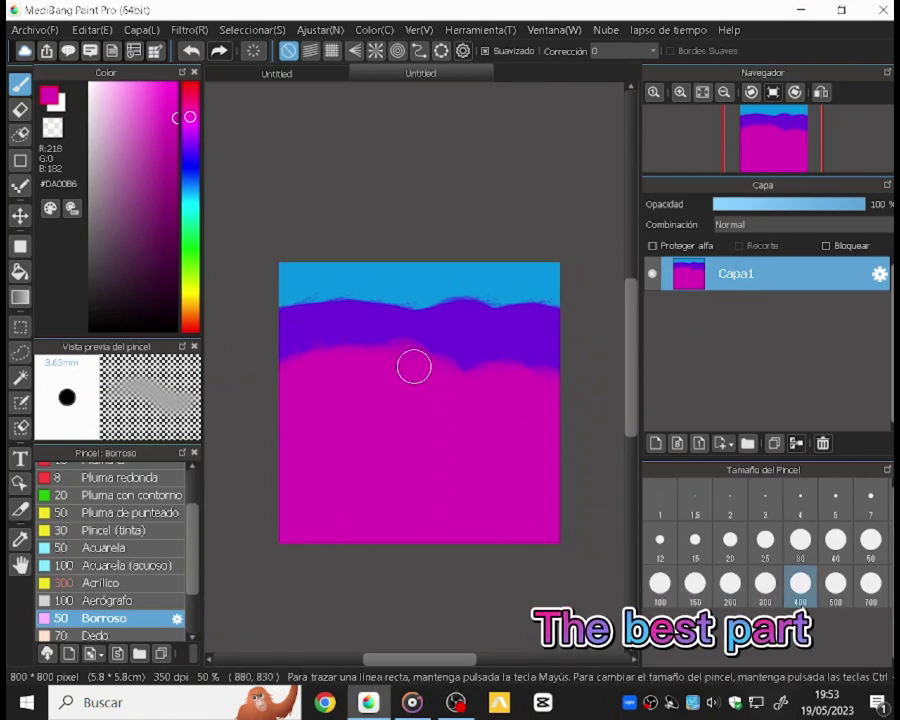
click(765, 583)
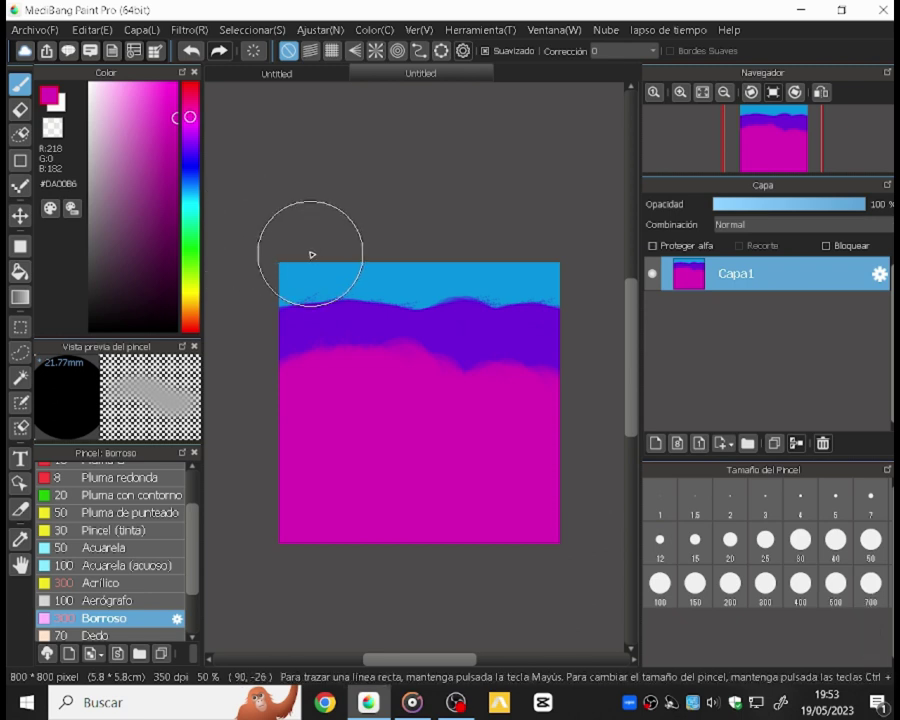
mouse_move(311, 255)
mouse_down()
mouse_move(323, 340)
mouse_move(301, 344)
mouse_move(294, 324)
mouse_move(301, 368)
mouse_up()
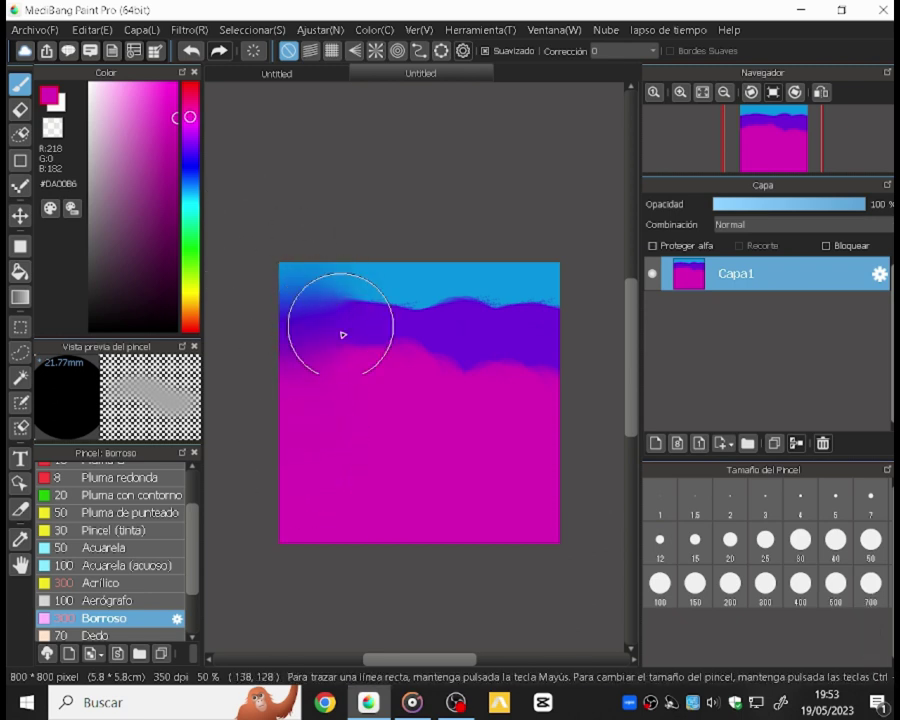
mouse_move(340, 410)
mouse_down()
mouse_move(360, 422)
mouse_move(396, 289)
mouse_move(417, 402)
mouse_move(432, 382)
mouse_move(452, 380)
mouse_move(506, 267)
mouse_move(528, 304)
mouse_move(536, 378)
mouse_move(506, 382)
mouse_move(484, 400)
mouse_move(367, 328)
mouse_up()
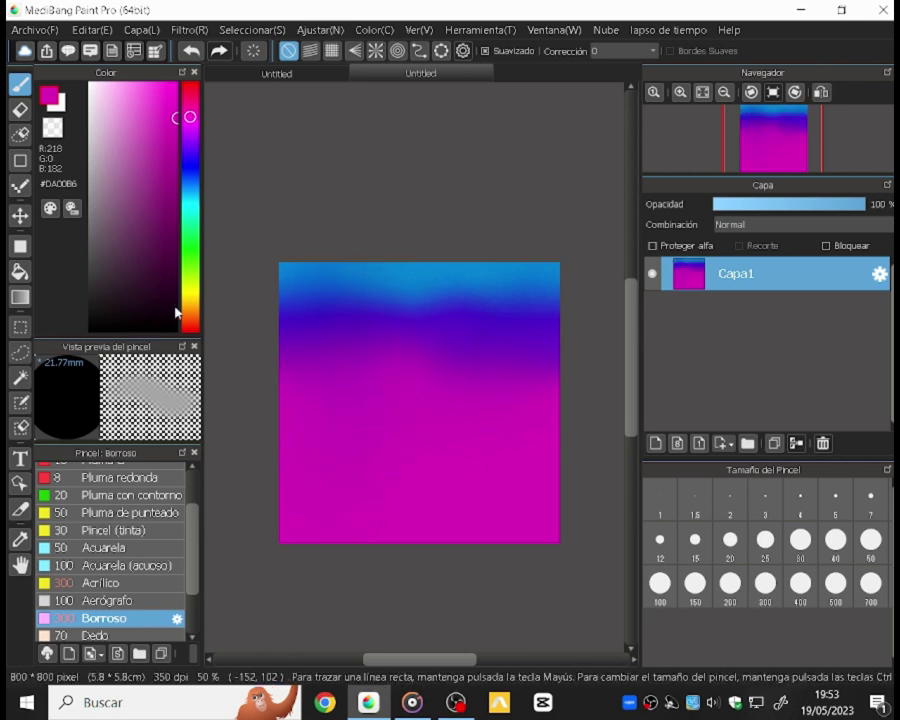
Step: Paint a red #DA0300 area in the lower middle of the canvas with the Acrílico brush at size 200
click(190, 320)
drag(190, 322, 189, 352)
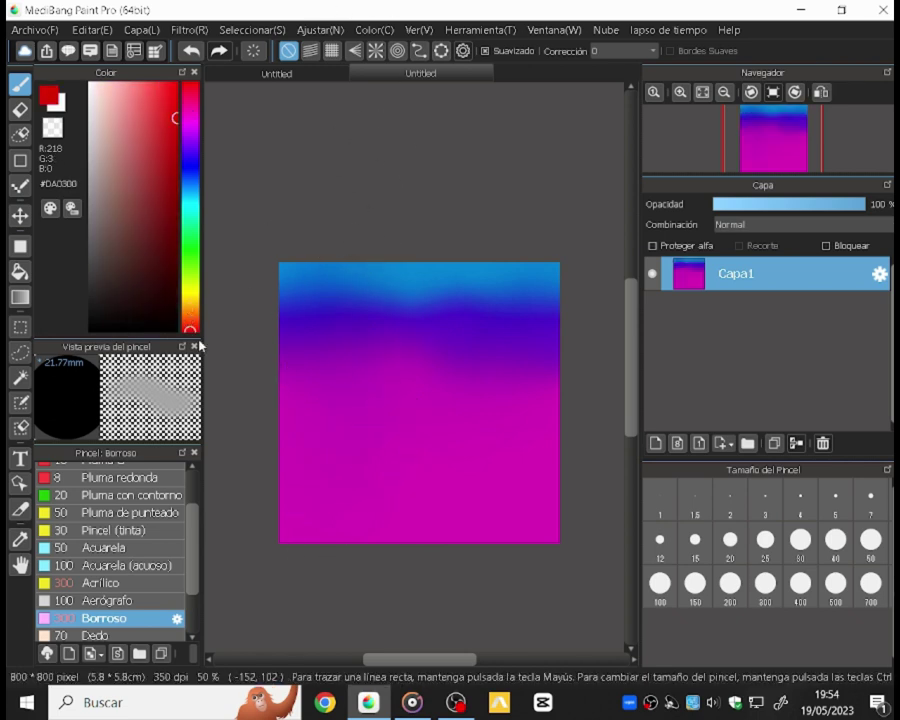
click(80, 580)
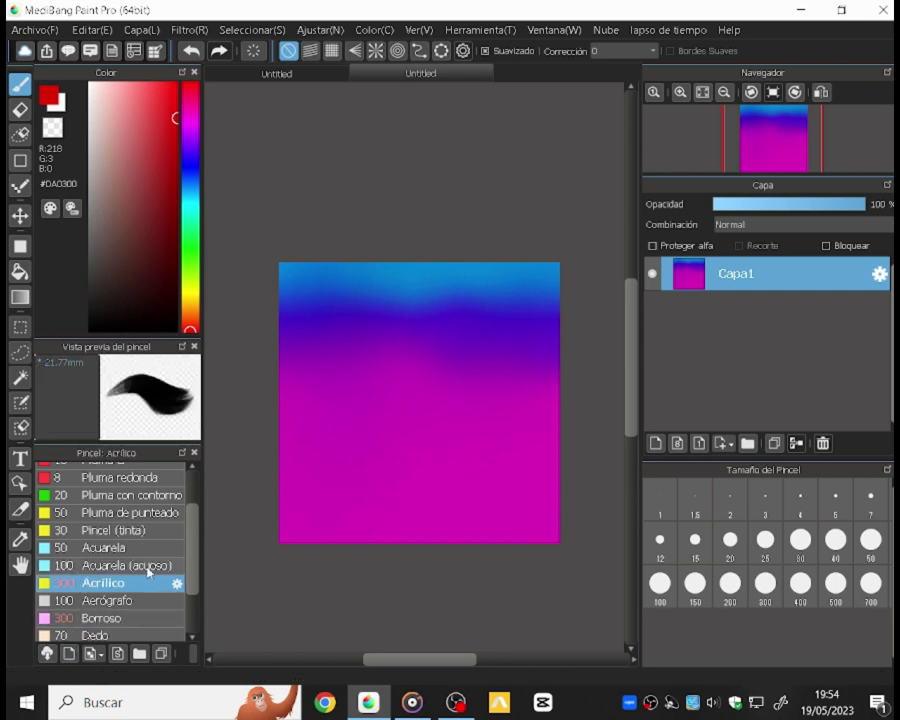
click(799, 583)
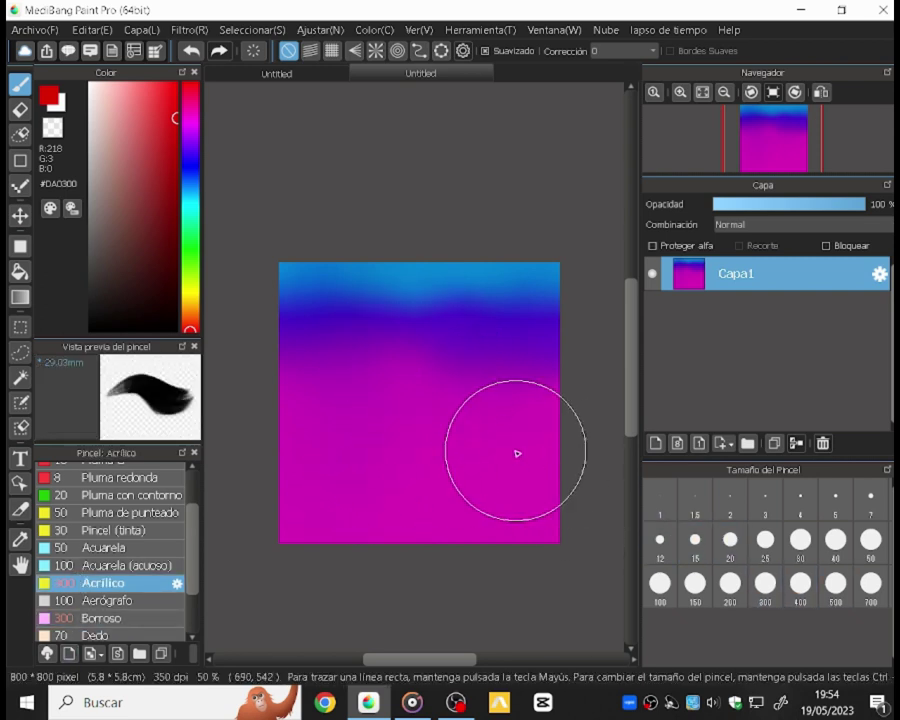
click(730, 583)
click(667, 555)
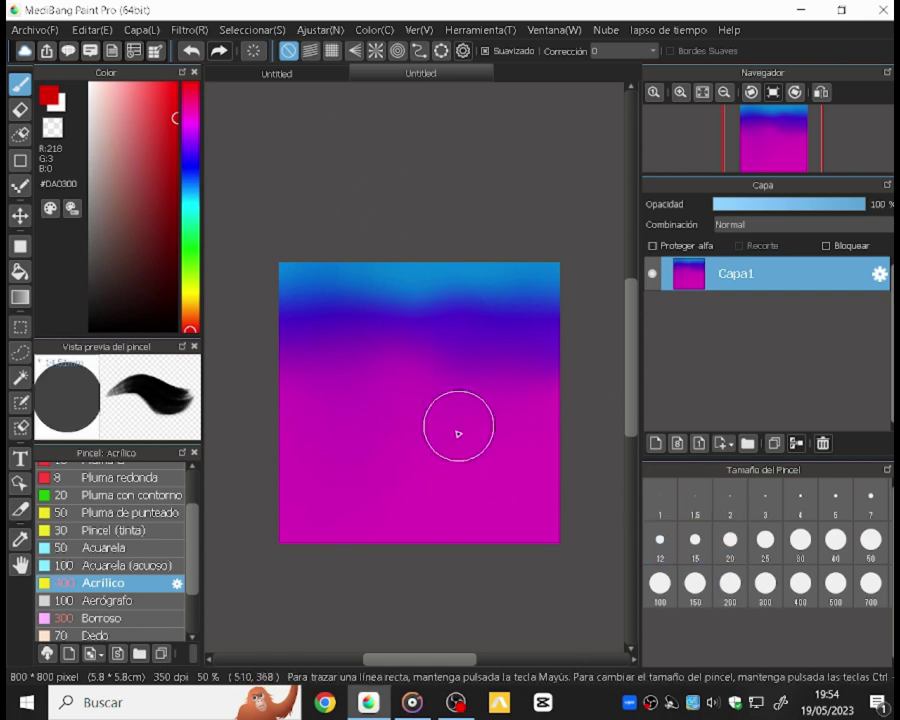
mouse_move(508, 420)
mouse_down()
mouse_move(502, 501)
mouse_move(485, 520)
mouse_move(473, 502)
mouse_move(459, 541)
mouse_move(437, 482)
mouse_move(424, 501)
mouse_move(416, 476)
mouse_move(406, 493)
mouse_move(375, 443)
mouse_up()
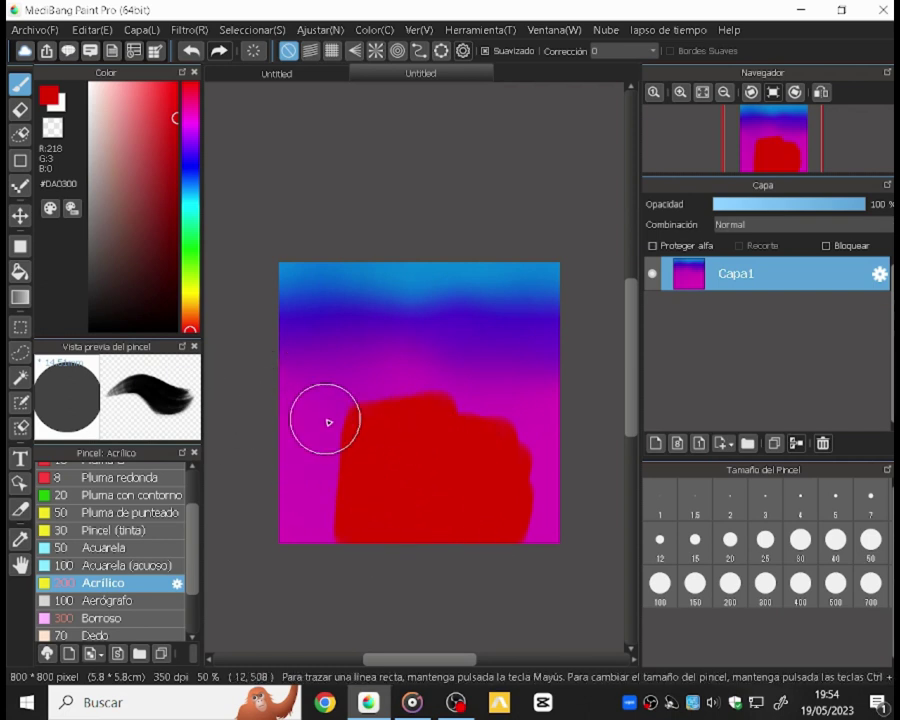
drag(281, 418, 383, 408)
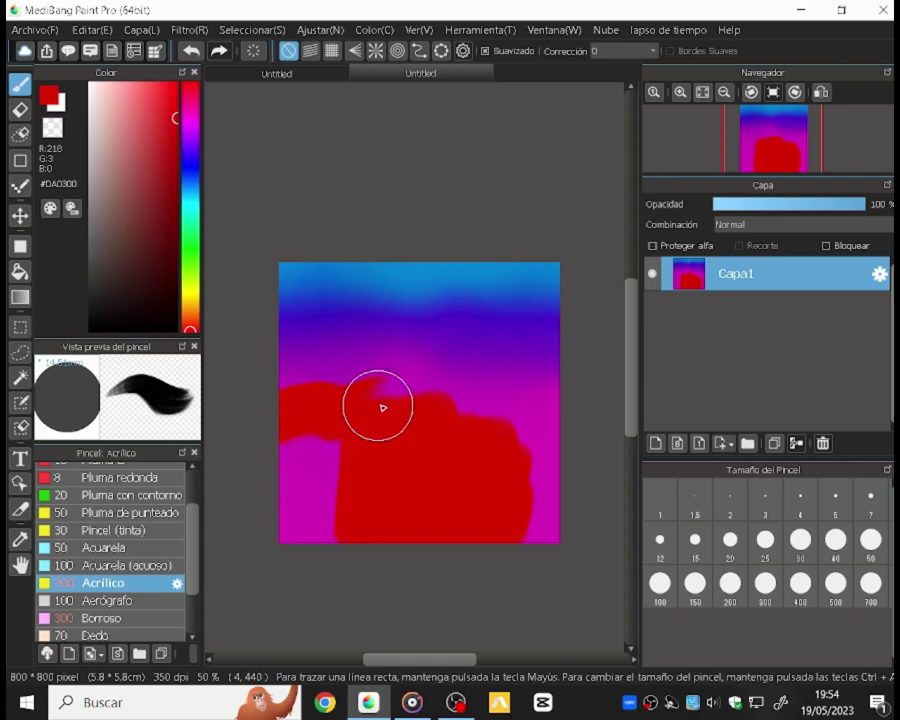
mouse_move(447, 401)
mouse_down()
mouse_move(565, 430)
mouse_move(536, 465)
mouse_up()
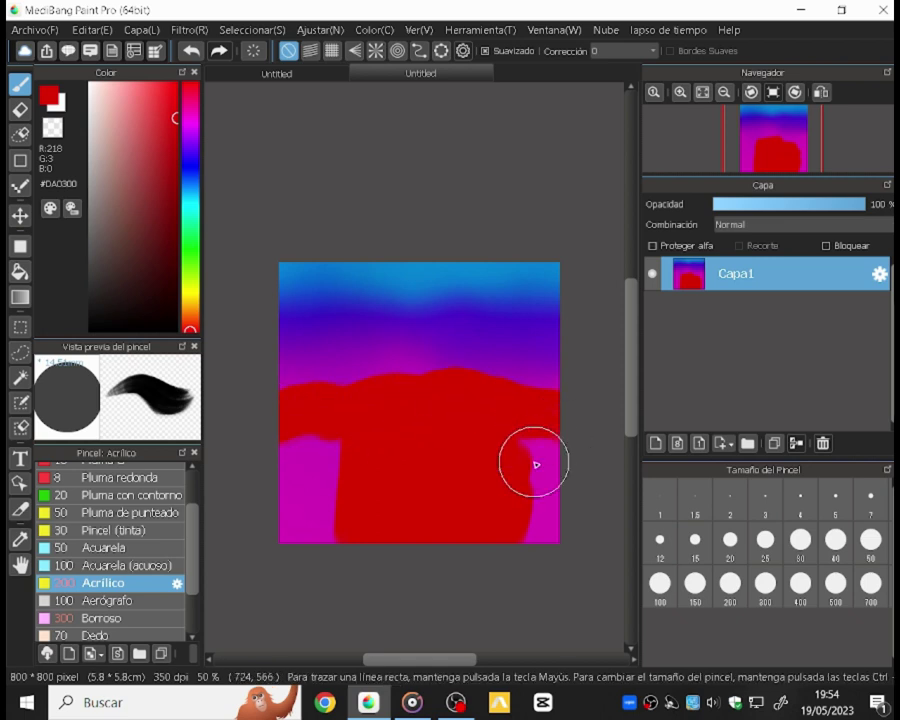
click(200, 52)
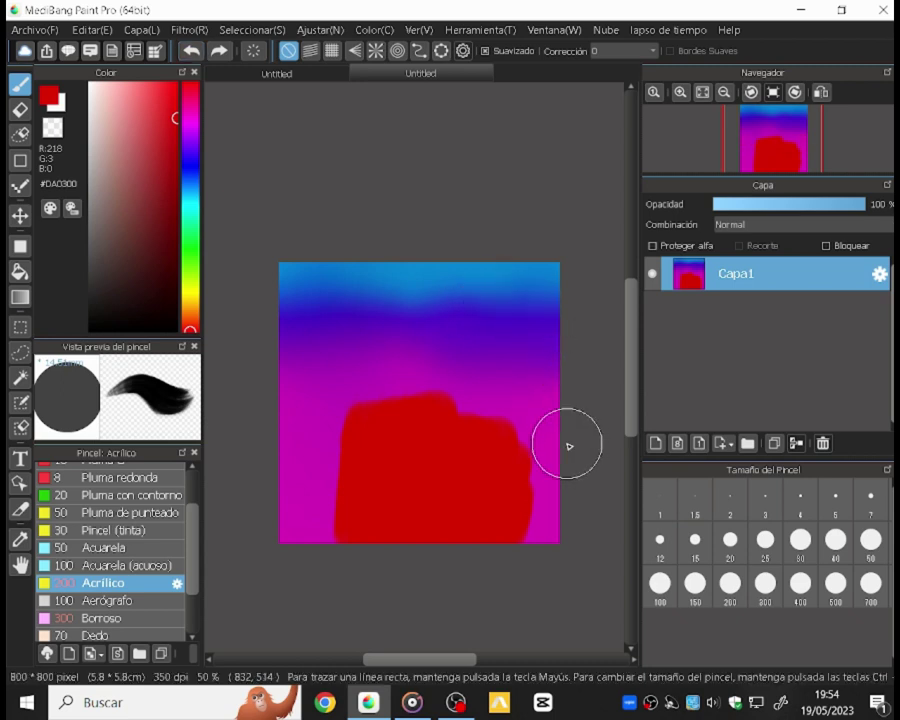
Step: Extend the red across the full width of the lower canvas and paint the area along the bottom orange #DA7000
drag(569, 446, 515, 433)
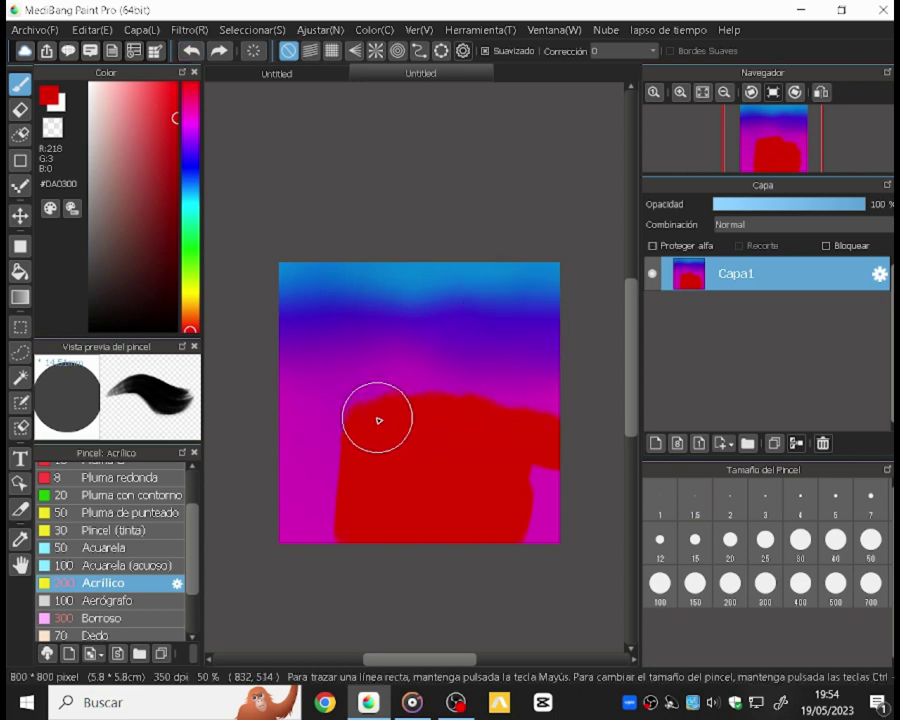
mouse_move(378, 420)
mouse_down()
mouse_move(292, 435)
mouse_move(305, 430)
mouse_move(304, 478)
mouse_up()
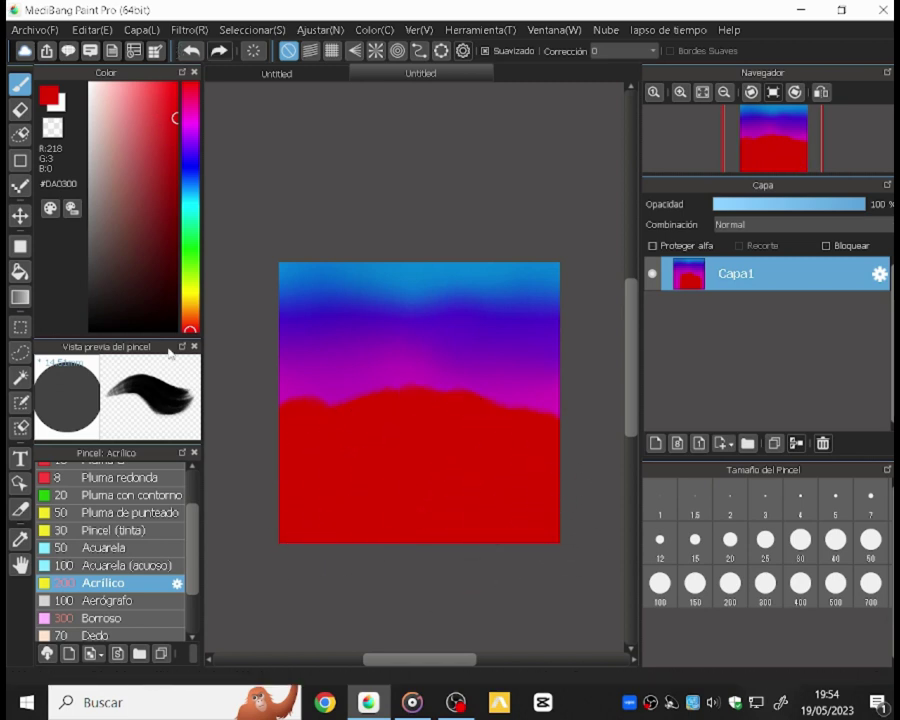
drag(191, 331, 194, 316)
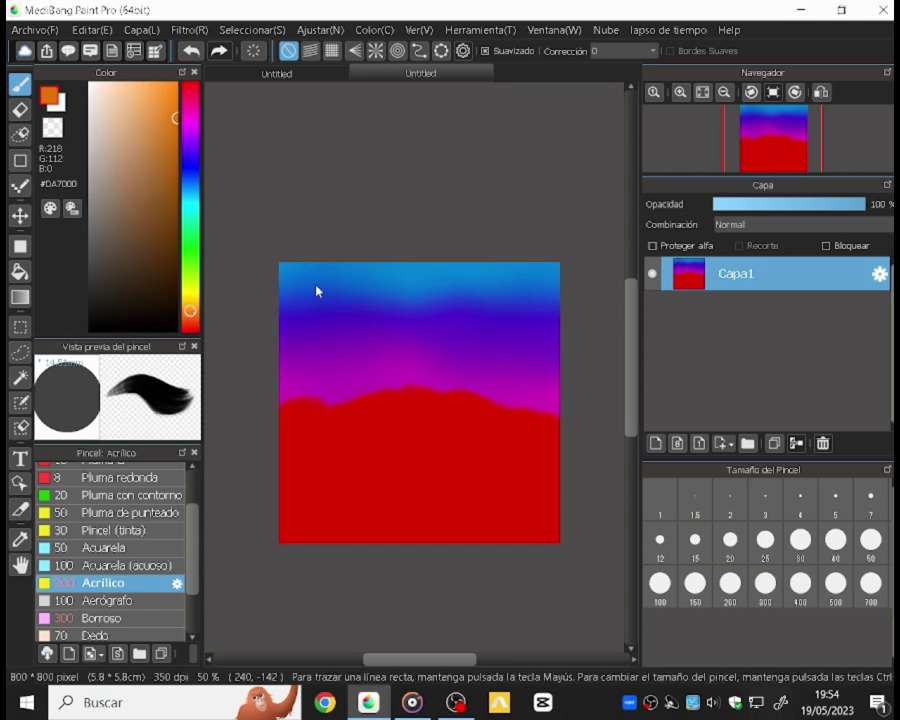
mouse_move(550, 537)
mouse_down()
mouse_move(546, 479)
mouse_move(518, 484)
mouse_move(513, 459)
mouse_move(497, 490)
mouse_move(460, 499)
mouse_move(440, 542)
mouse_move(435, 533)
mouse_move(419, 545)
mouse_move(398, 536)
mouse_move(364, 553)
mouse_move(347, 541)
mouse_move(338, 549)
mouse_move(298, 493)
mouse_move(263, 498)
mouse_up()
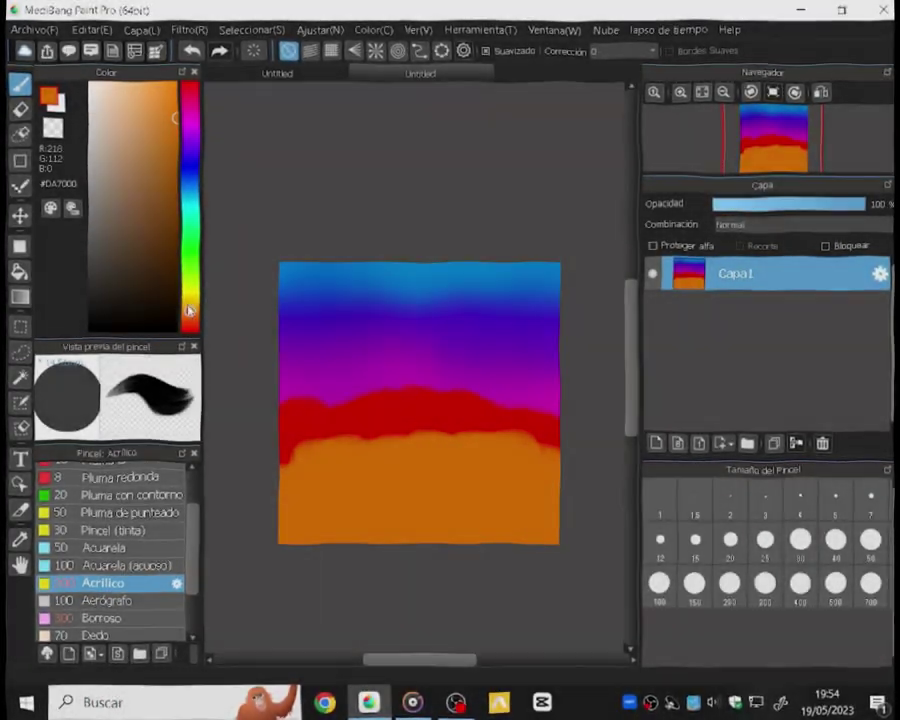
Step: Paint a yellow #DAC500 band across the bottom of the canvas, keeping an orange band above it
click(190, 300)
drag(190, 300, 190, 298)
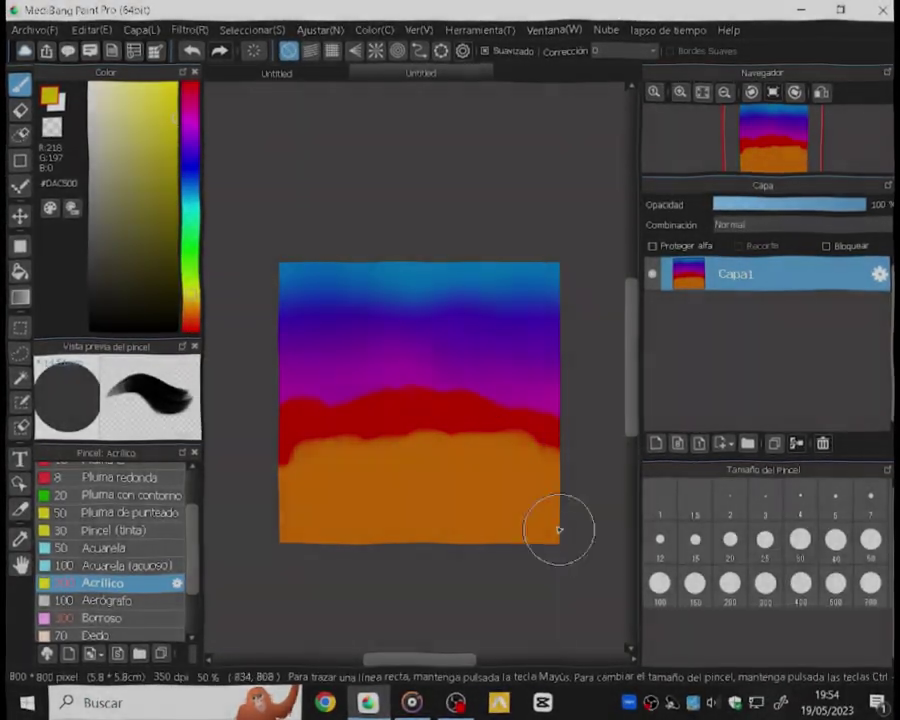
mouse_move(554, 527)
mouse_down()
mouse_move(523, 536)
mouse_move(446, 524)
mouse_move(398, 526)
mouse_move(366, 541)
mouse_move(295, 538)
mouse_up()
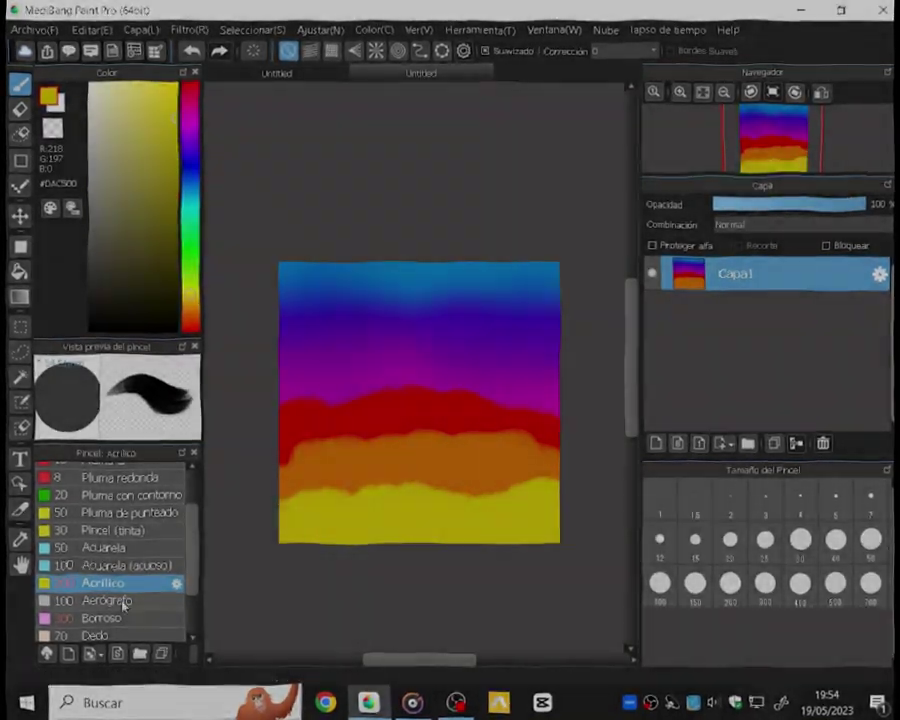
Step: Blend the magenta, red, orange and yellow bands into each other using the Borroso brush at size 300
click(100, 618)
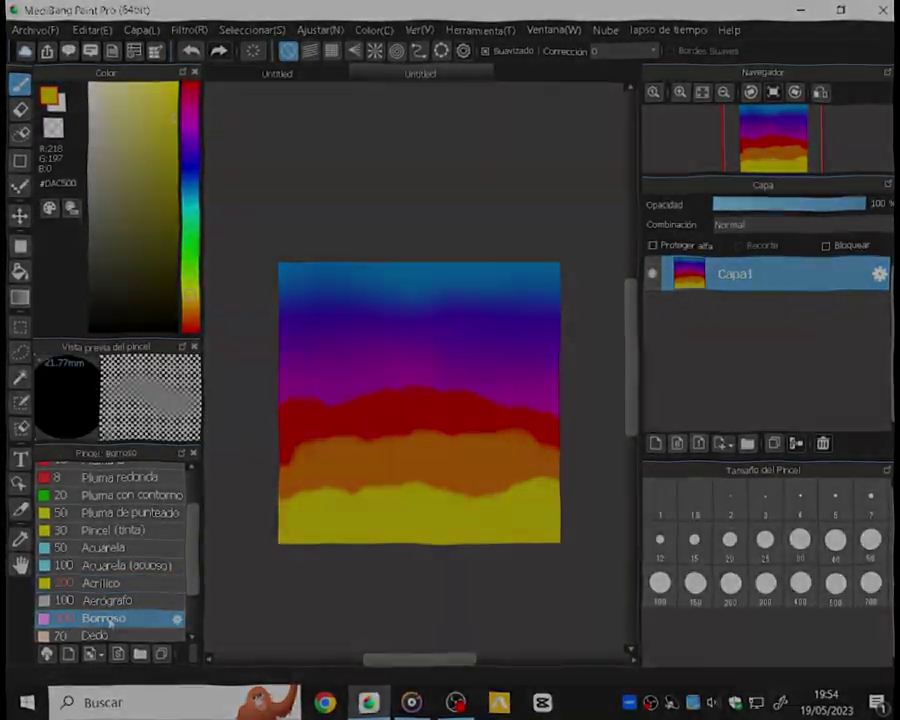
click(110, 600)
click(104, 618)
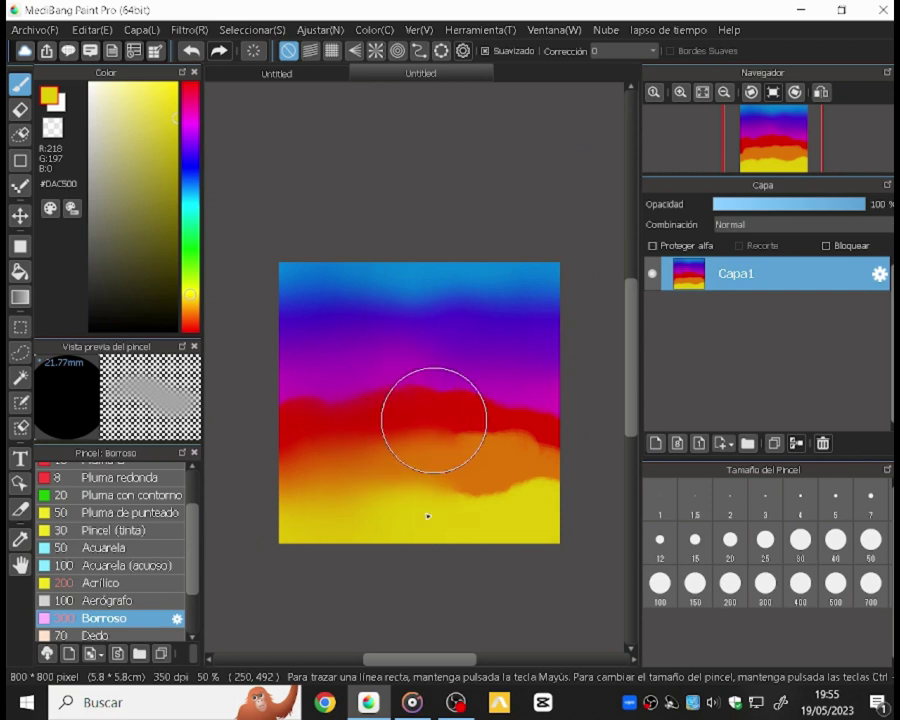
mouse_move(515, 430)
mouse_down()
mouse_move(506, 459)
mouse_move(485, 411)
mouse_move(476, 425)
mouse_move(448, 395)
mouse_move(423, 468)
mouse_move(414, 345)
mouse_move(390, 404)
mouse_move(387, 324)
mouse_move(348, 377)
mouse_move(339, 433)
mouse_move(333, 401)
mouse_move(323, 435)
mouse_move(306, 374)
mouse_move(328, 436)
mouse_move(333, 378)
mouse_move(339, 451)
mouse_move(368, 330)
mouse_move(369, 416)
mouse_move(373, 377)
mouse_move(398, 331)
mouse_move(470, 371)
mouse_move(509, 361)
mouse_move(516, 383)
mouse_move(529, 388)
mouse_move(532, 412)
mouse_move(521, 432)
mouse_move(489, 351)
mouse_move(495, 395)
mouse_move(521, 367)
mouse_move(523, 432)
mouse_move(499, 419)
mouse_move(473, 305)
mouse_move(436, 302)
mouse_move(424, 450)
mouse_move(371, 451)
mouse_move(304, 483)
mouse_move(449, 313)
mouse_move(447, 439)
mouse_move(524, 342)
mouse_move(531, 443)
mouse_up()
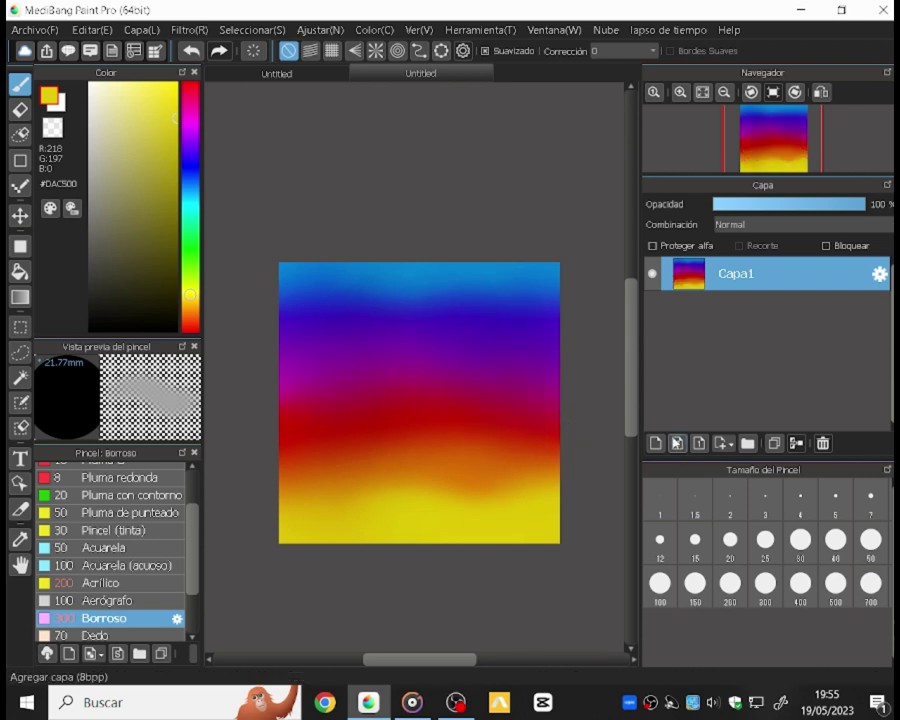
Step: Add a new layer above the gradient and choose the Simetría rotacional brush at size 8 in white #FFFFFF
click(656, 443)
scroll(150, 535, down, 3)
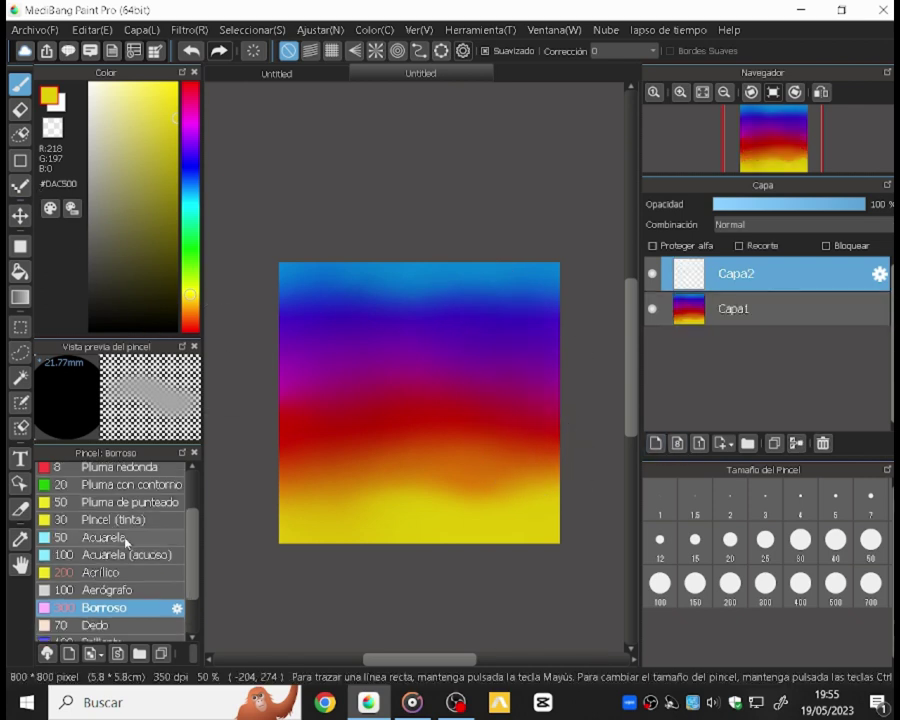
scroll(150, 560, down, 1)
click(125, 597)
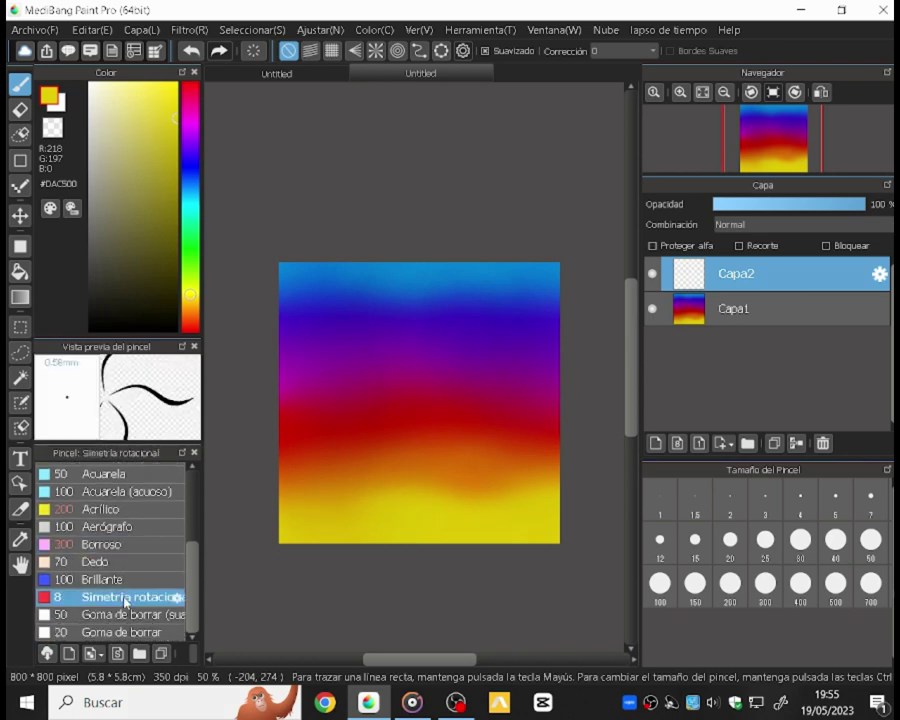
click(56, 101)
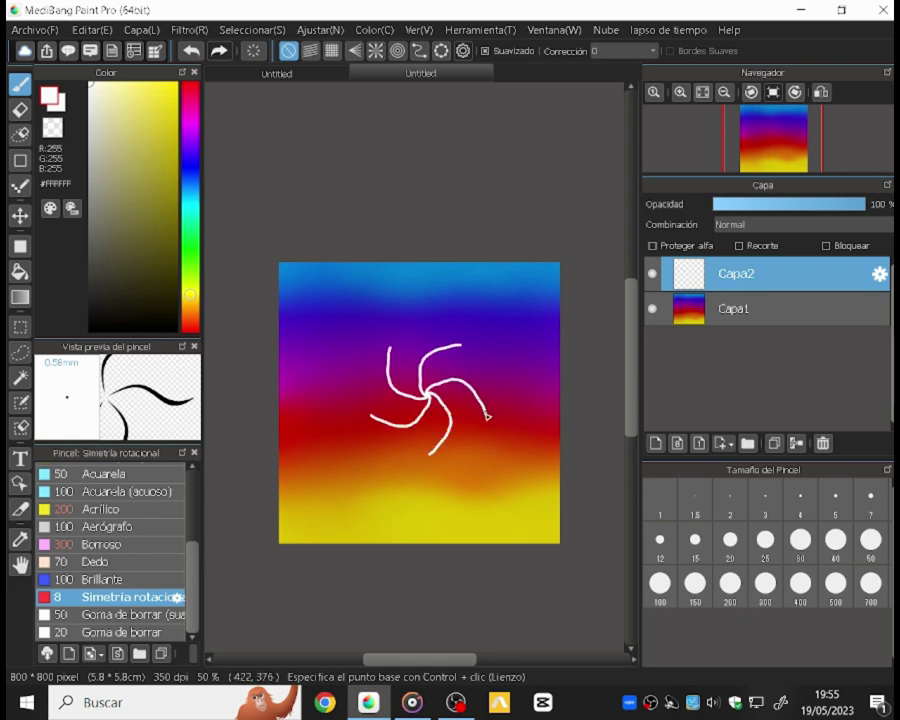
Step: Draw a small white five-petal pinwheel flower at the middle of the canvas, undoing the larger first attempt
drag(487, 416, 478, 475)
drag(437, 506, 389, 486)
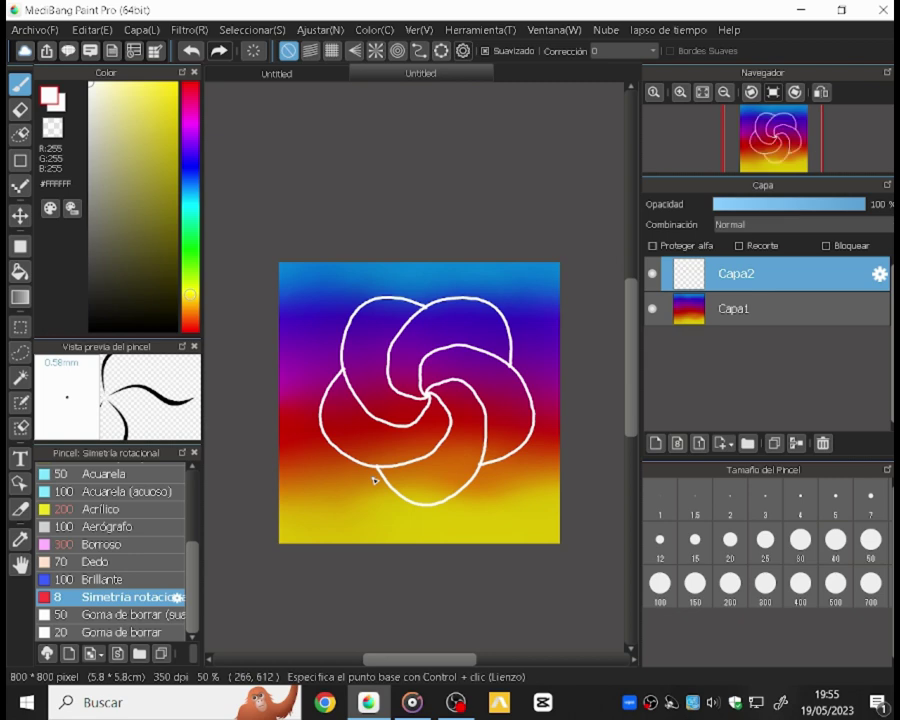
key(ctrl+z)
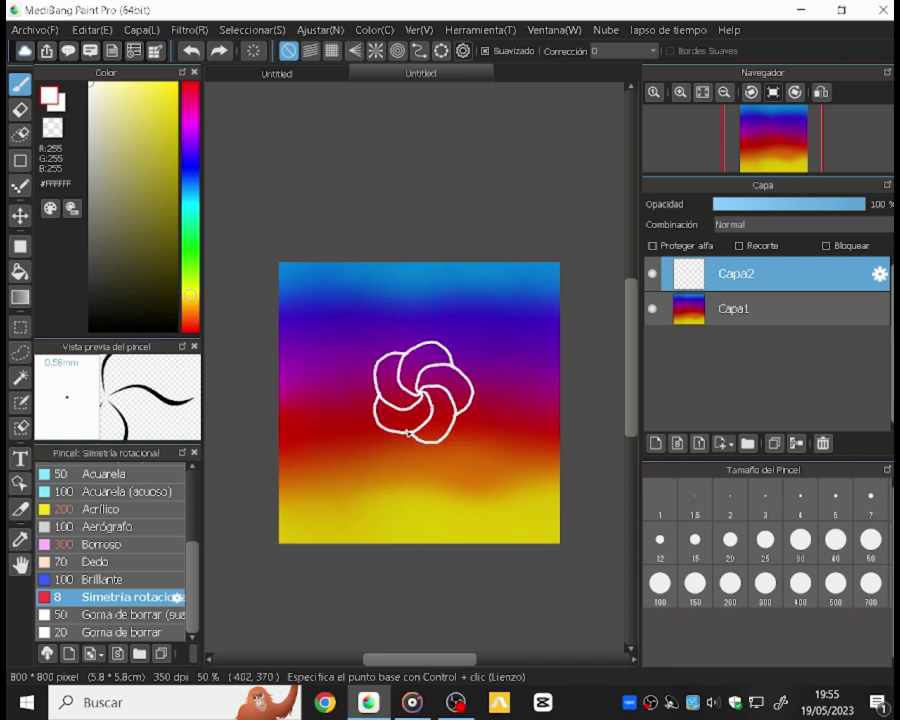
Step: Narrow the colour and brush panels and the navigator and layer panels to widen the canvas area
scroll(427, 463, down, 3)
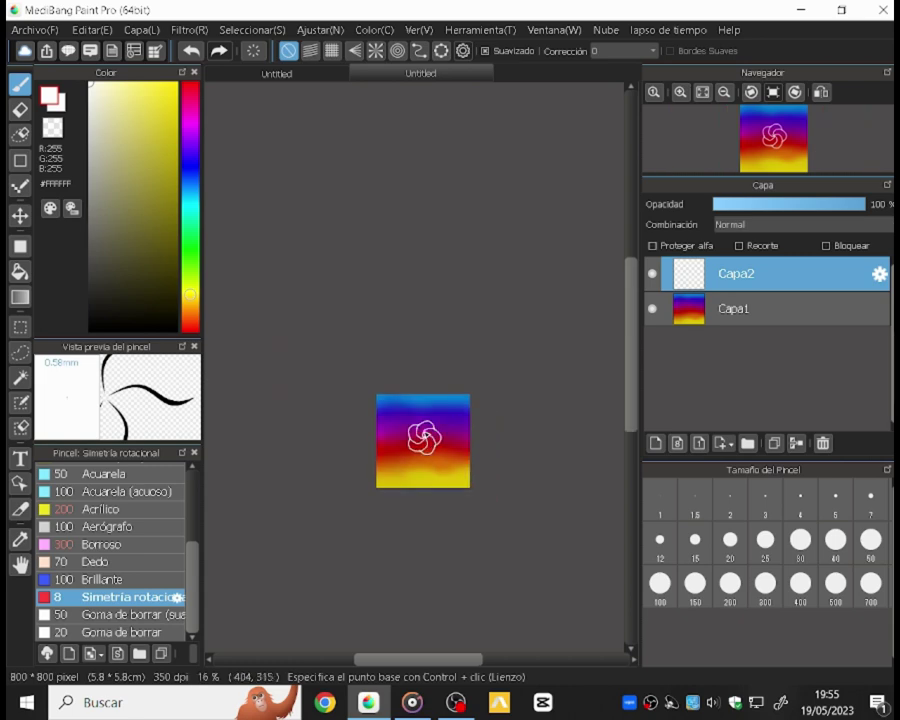
scroll(425, 455, up, 4)
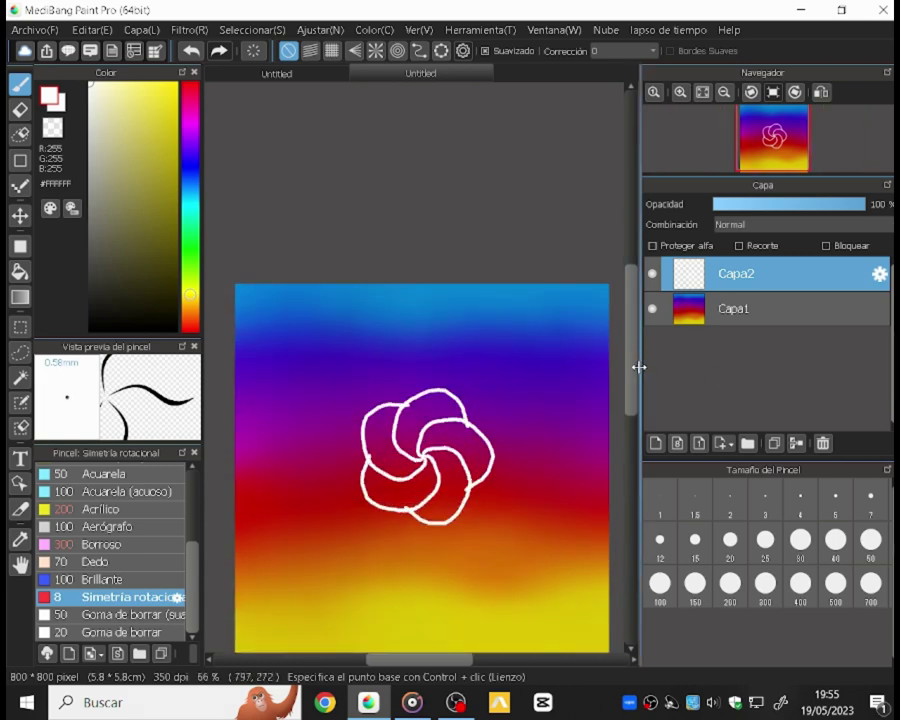
mouse_move(635, 368)
mouse_down()
mouse_move(629, 400)
mouse_move(630, 385)
mouse_up()
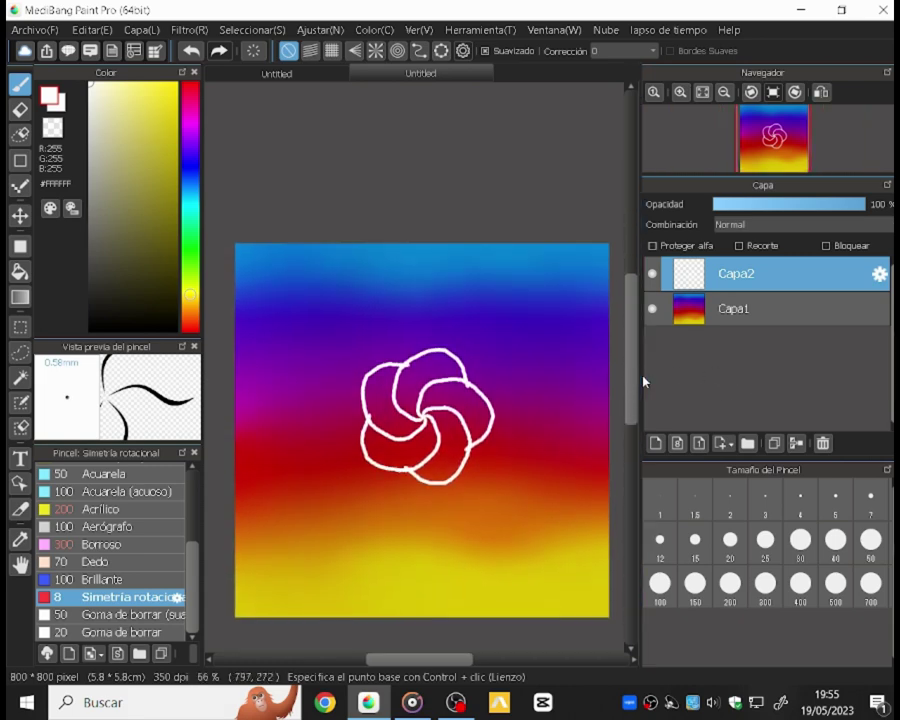
mouse_move(201, 374)
mouse_down()
mouse_move(62, 373)
mouse_move(195, 380)
mouse_move(166, 381)
mouse_up()
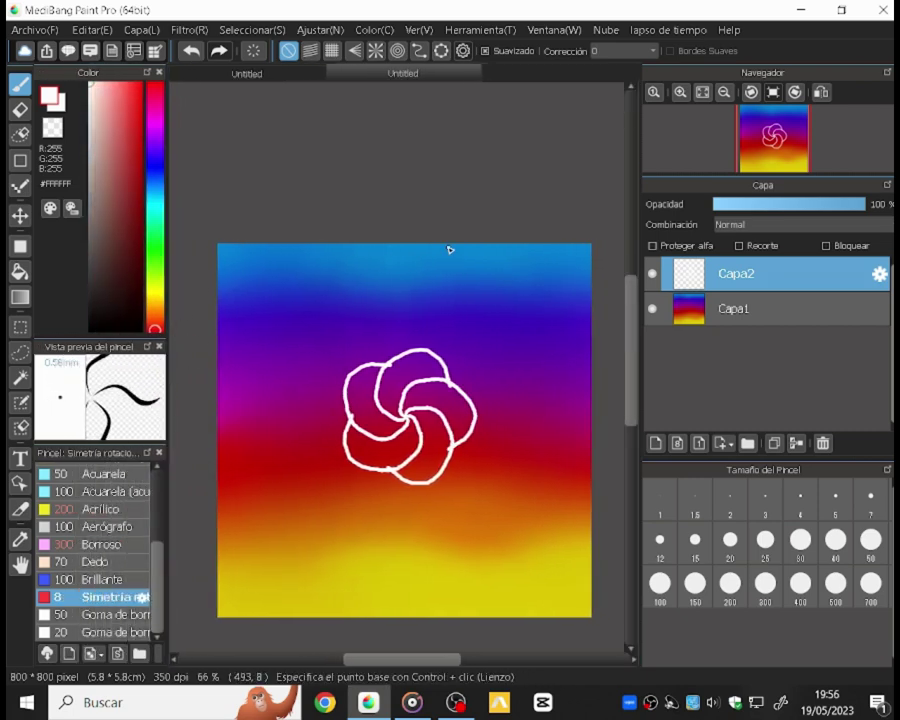
mouse_move(643, 424)
mouse_down()
mouse_move(691, 416)
mouse_move(855, 434)
mouse_up()
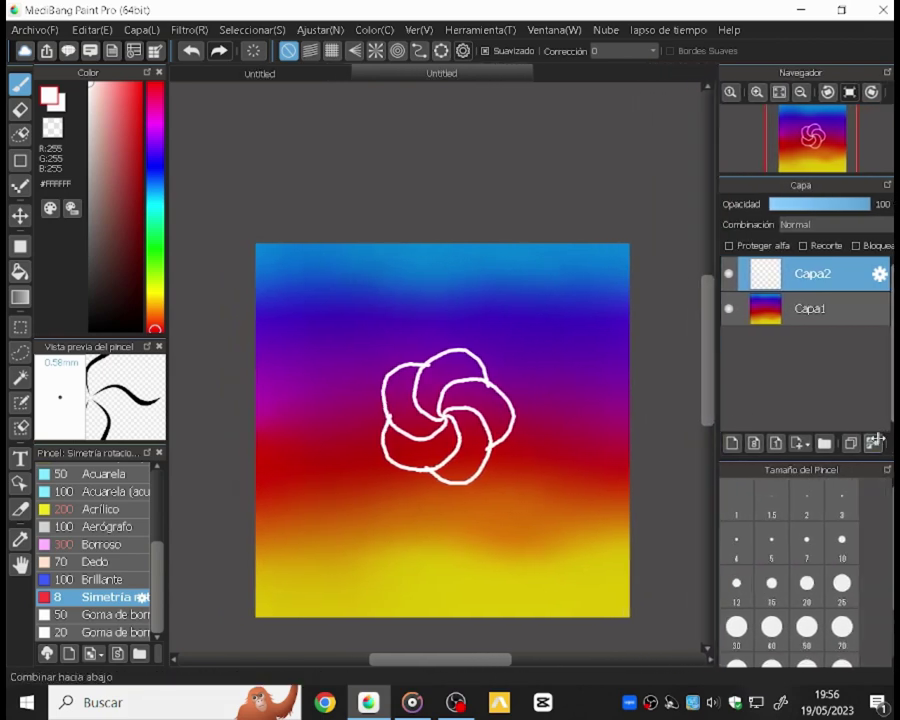
Step: Airbrush a soft white glow around the outside of the flower with the Aerógrafo brush at size 100
scroll(808, 570, down, 2)
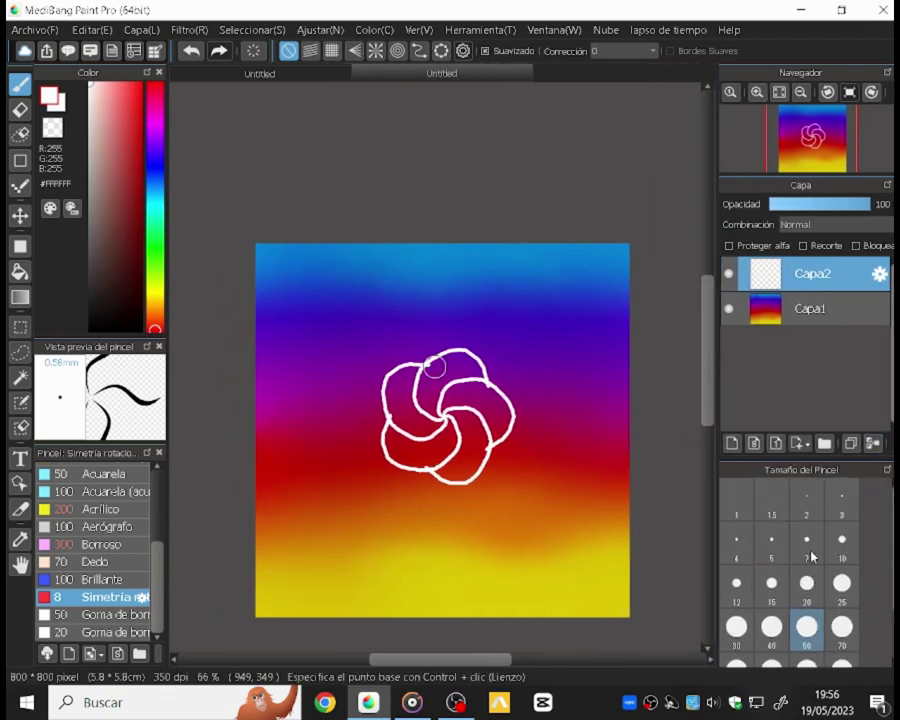
scroll(804, 540, up, 2)
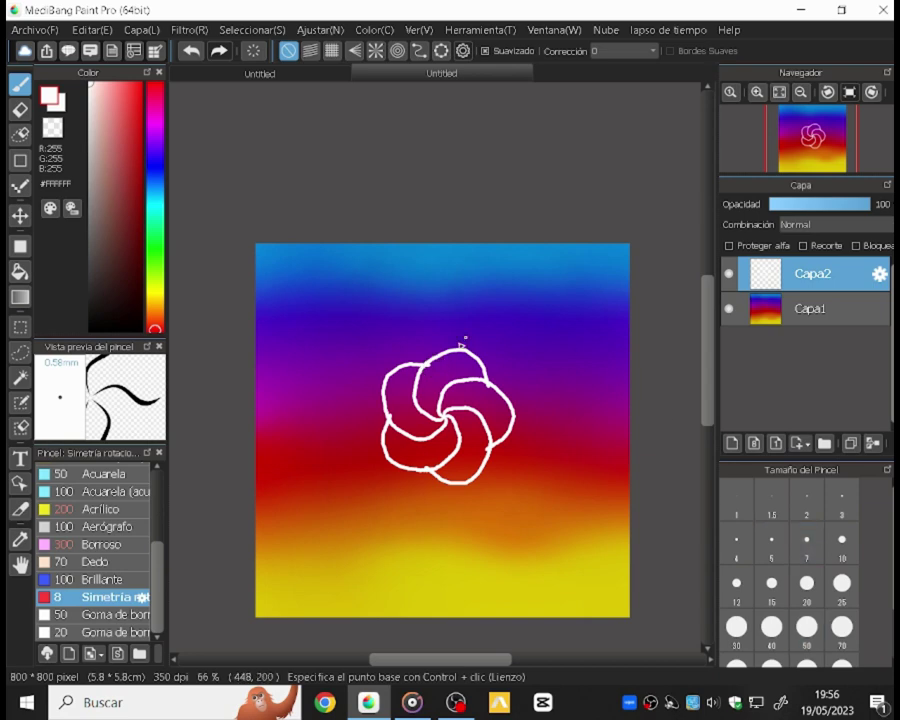
click(105, 579)
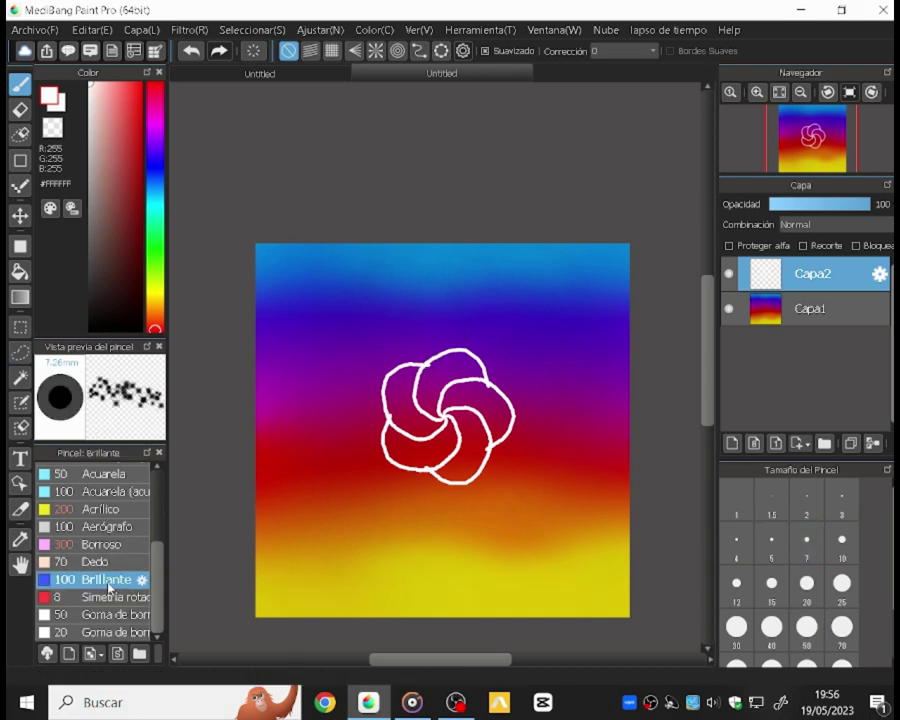
click(105, 526)
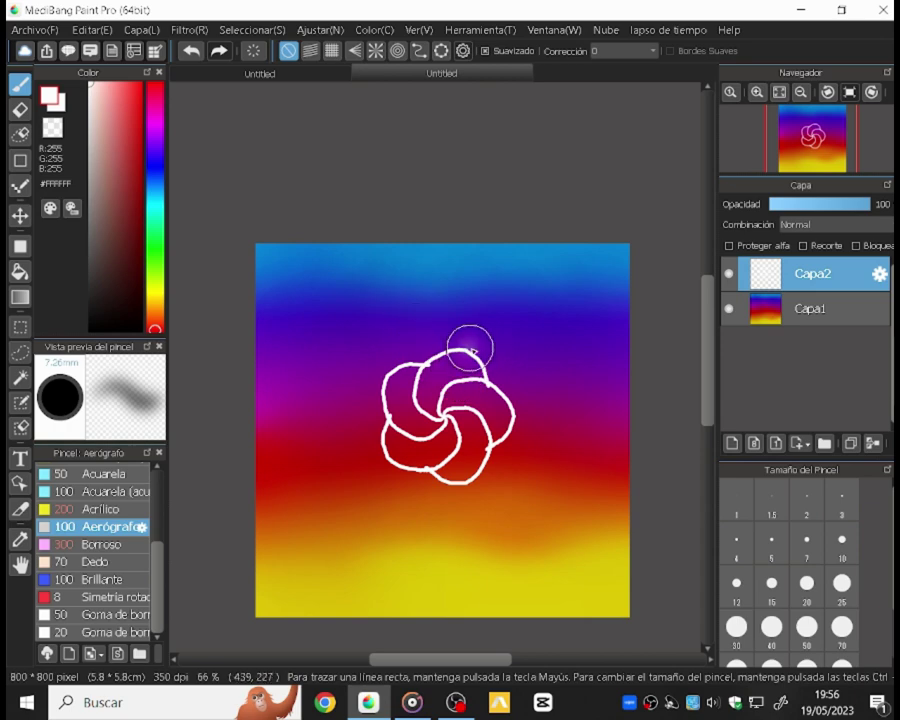
mouse_move(472, 350)
mouse_down()
mouse_move(524, 417)
mouse_move(519, 445)
mouse_move(458, 494)
mouse_move(441, 473)
mouse_move(401, 467)
mouse_move(378, 425)
mouse_move(384, 374)
mouse_move(408, 348)
mouse_move(426, 356)
mouse_move(462, 338)
mouse_up()
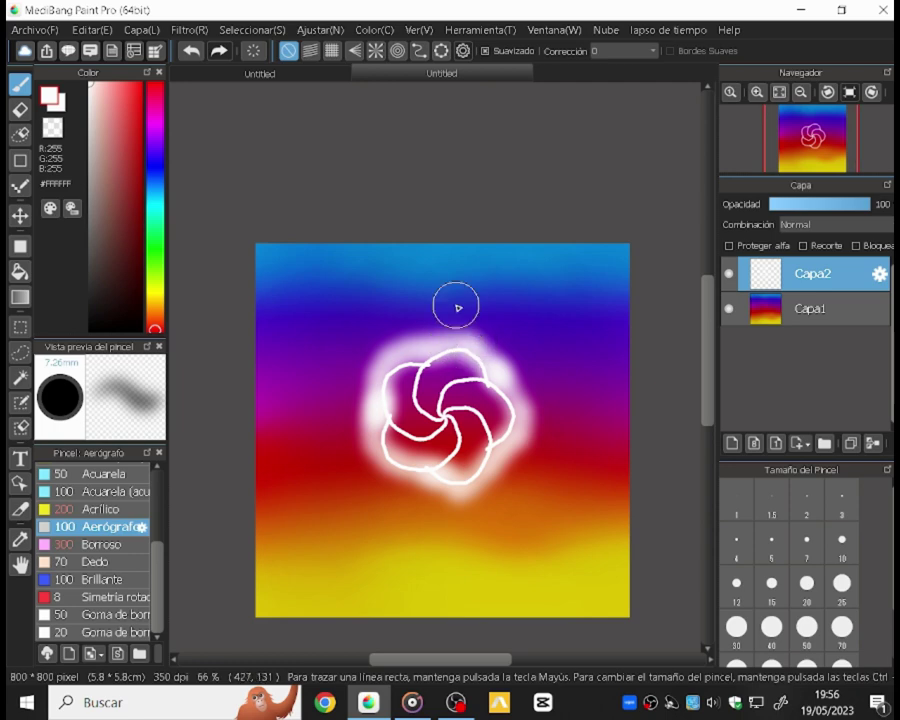
Step: Set the colour to light pink #FFBBB8 and try airbrushing over the flower's interior, undoing that stroke
click(101, 87)
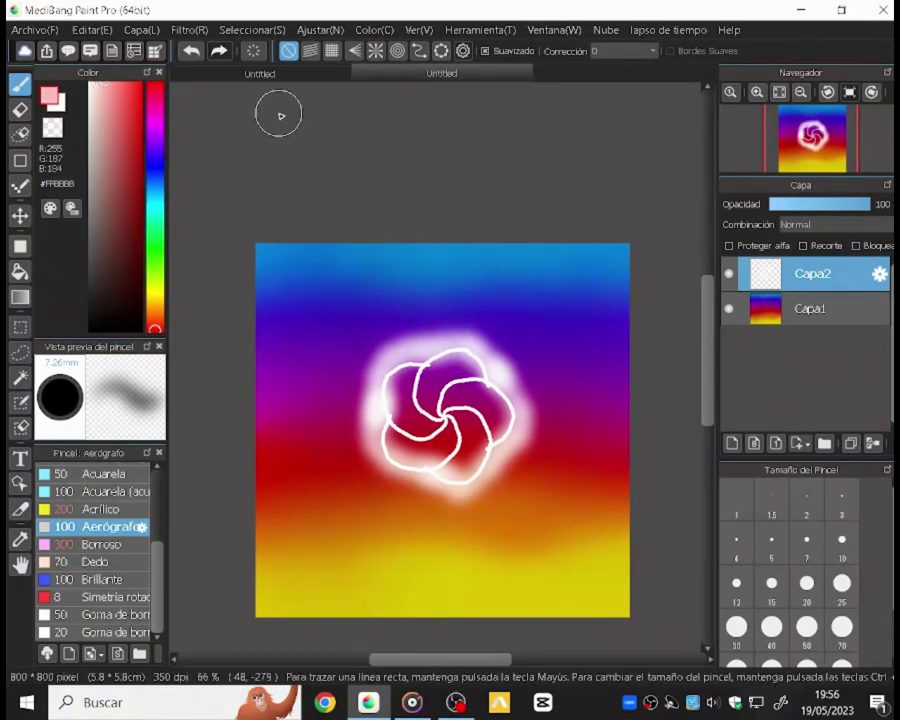
mouse_move(412, 415)
mouse_down()
mouse_move(448, 448)
mouse_move(461, 410)
mouse_move(471, 417)
mouse_move(482, 397)
mouse_move(486, 377)
mouse_move(475, 365)
mouse_move(442, 371)
mouse_move(401, 420)
mouse_up()
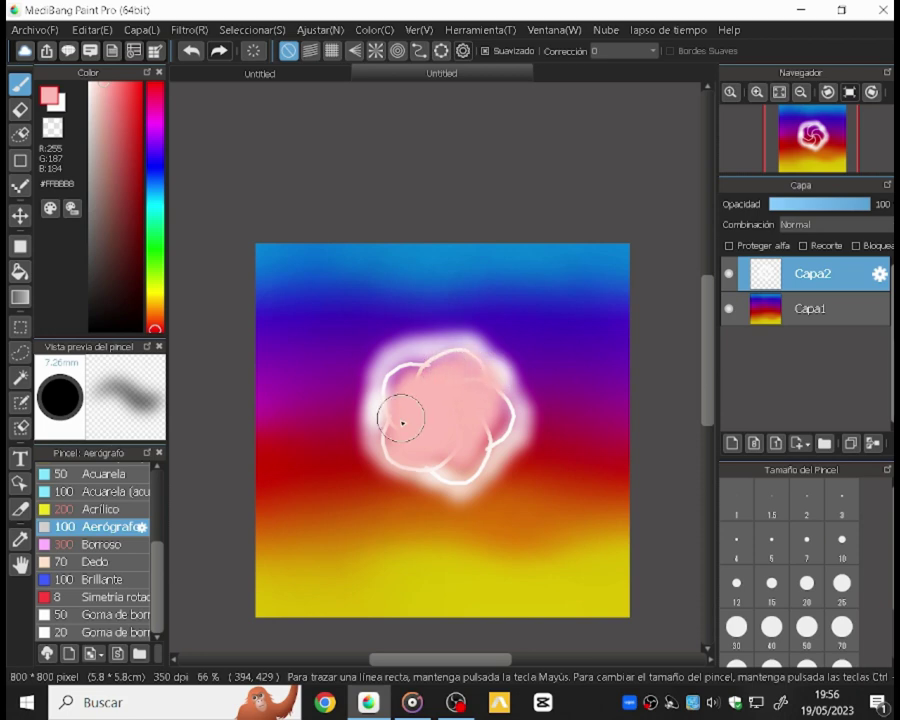
click(189, 51)
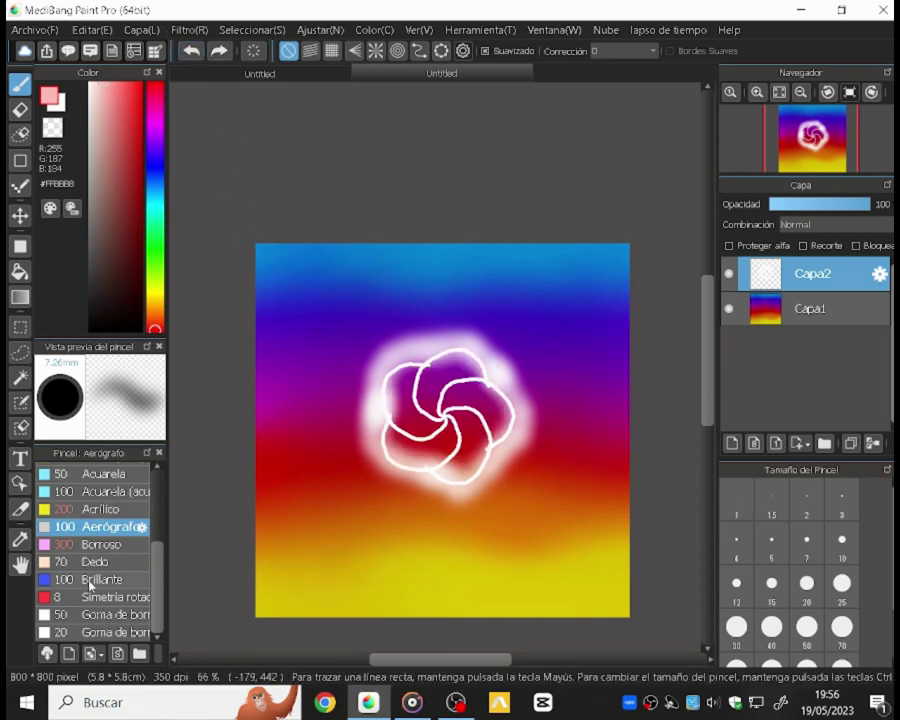
Step: Paint four small light pink blobs around the flower with the Pincel (tinta) brush at size 30
click(106, 547)
click(112, 527)
click(112, 511)
scroll(118, 500, up, 2)
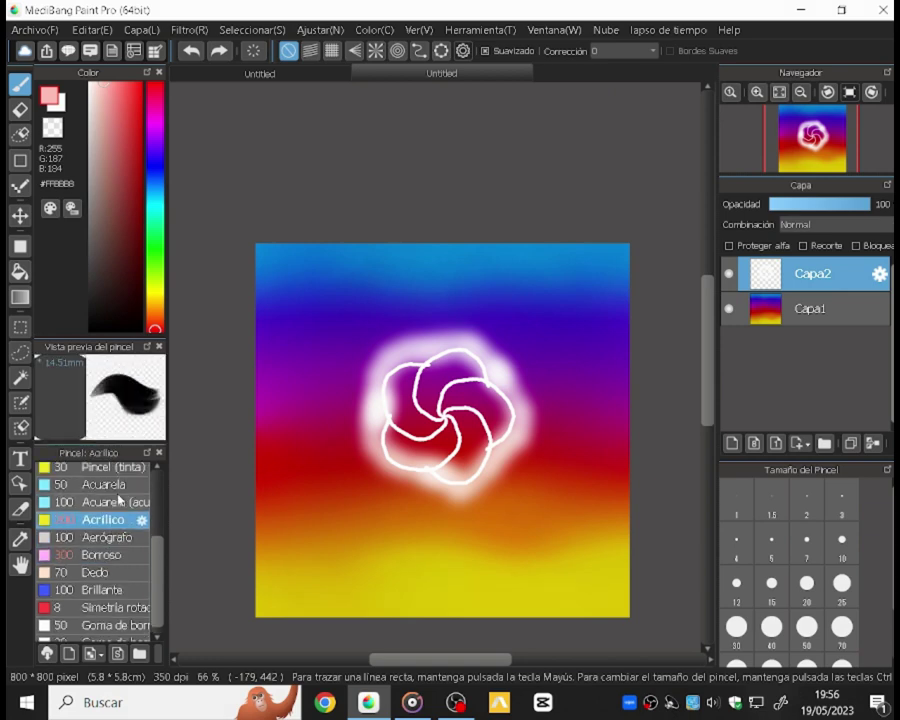
scroll(118, 498, up, 2)
click(101, 541)
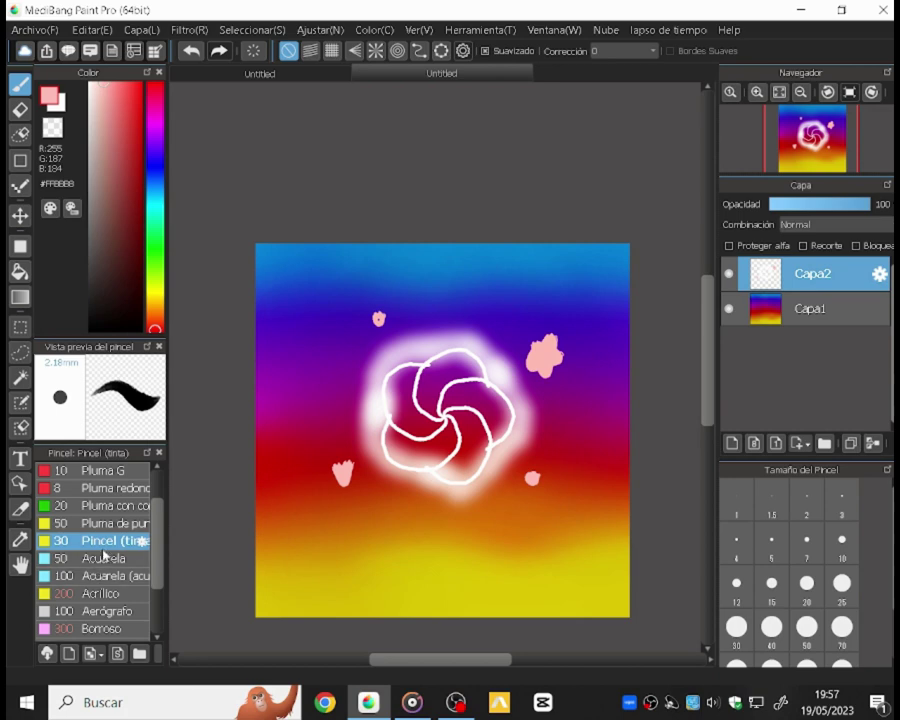
Step: Airbrush a soft pink glow over each of the four blobs with the Aerógrafo brush at size 100
click(105, 611)
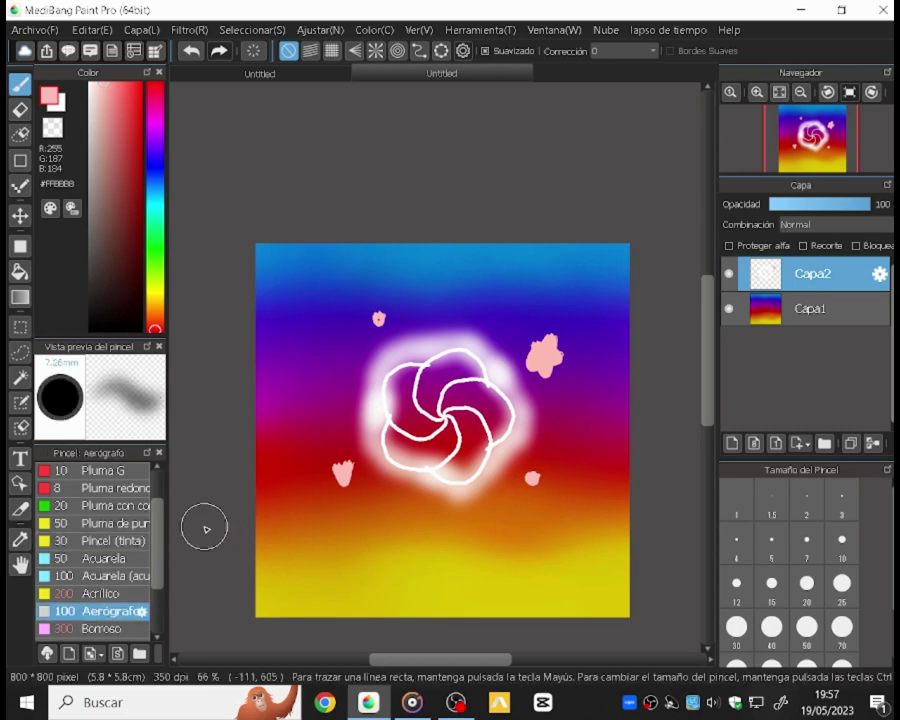
click(343, 472)
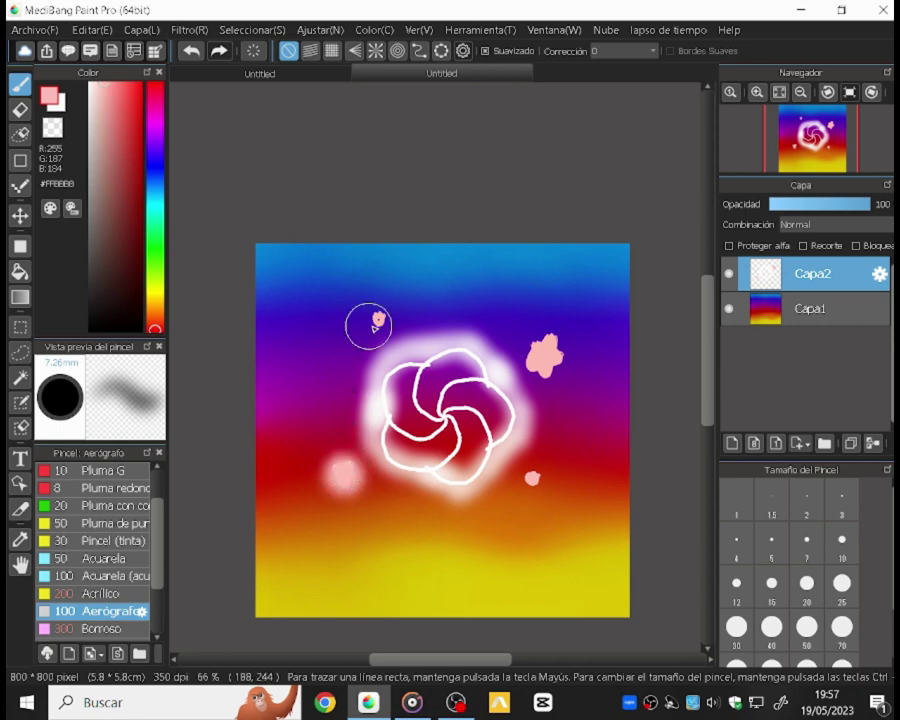
click(378, 321)
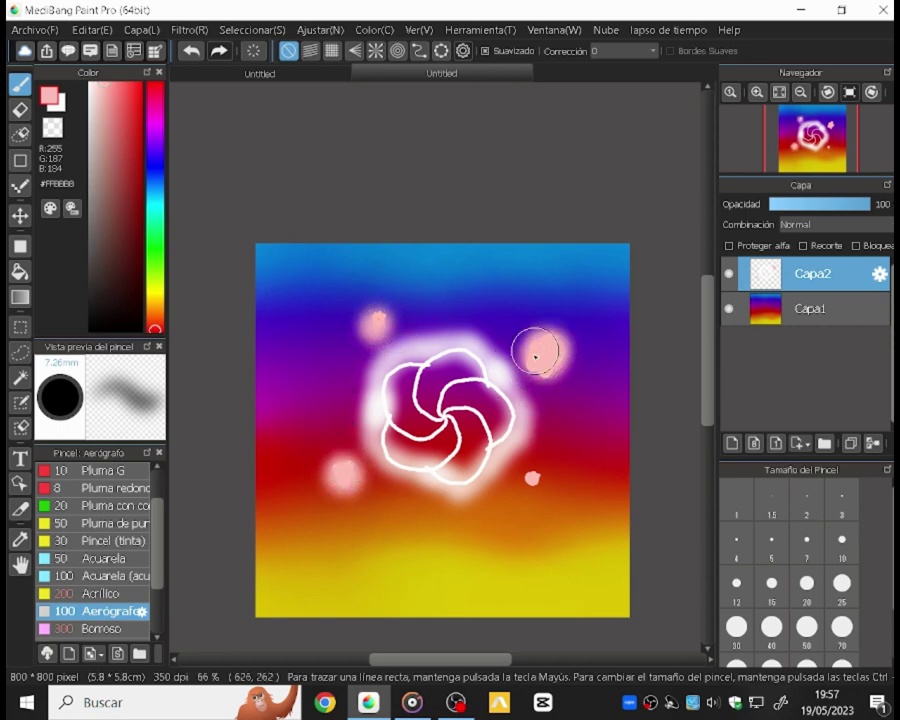
click(543, 352)
click(530, 475)
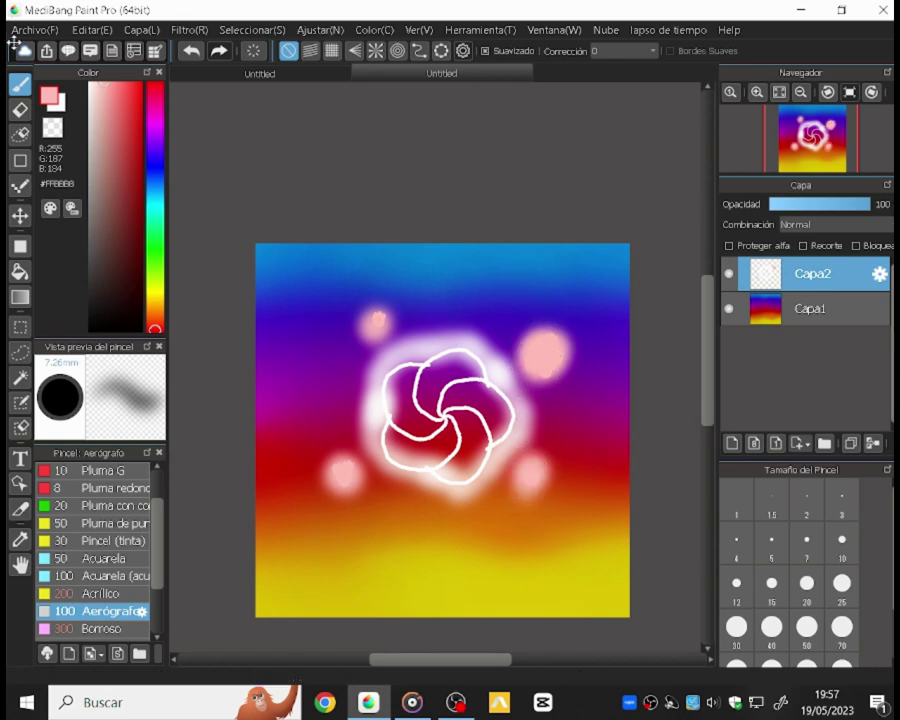
Step: Add a new layer and airbrush a green #60DE00 zigzag band across the middle of the canvas
click(154, 265)
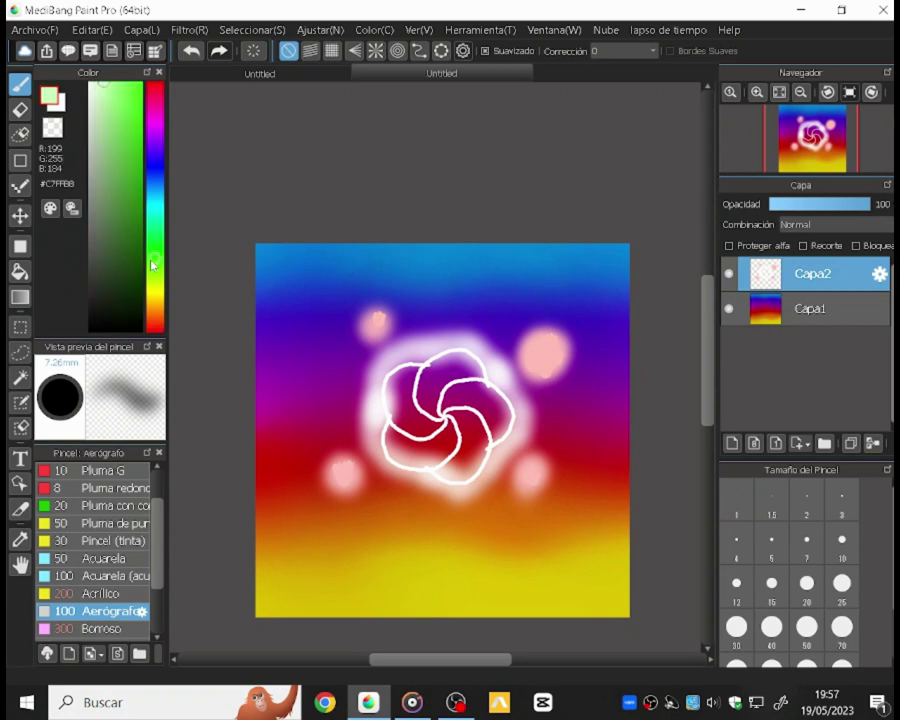
click(141, 120)
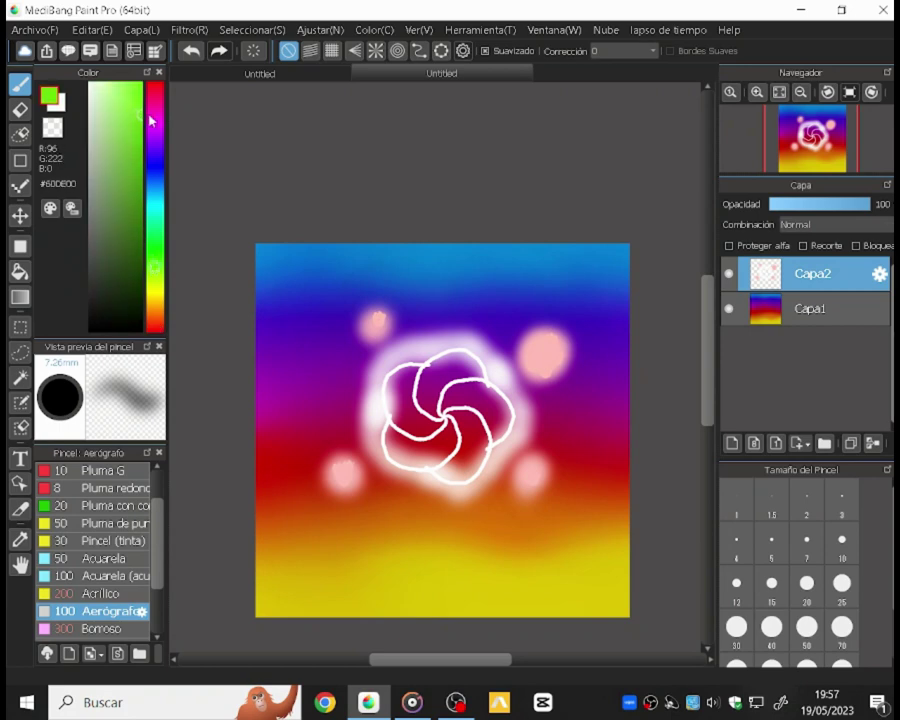
click(753, 443)
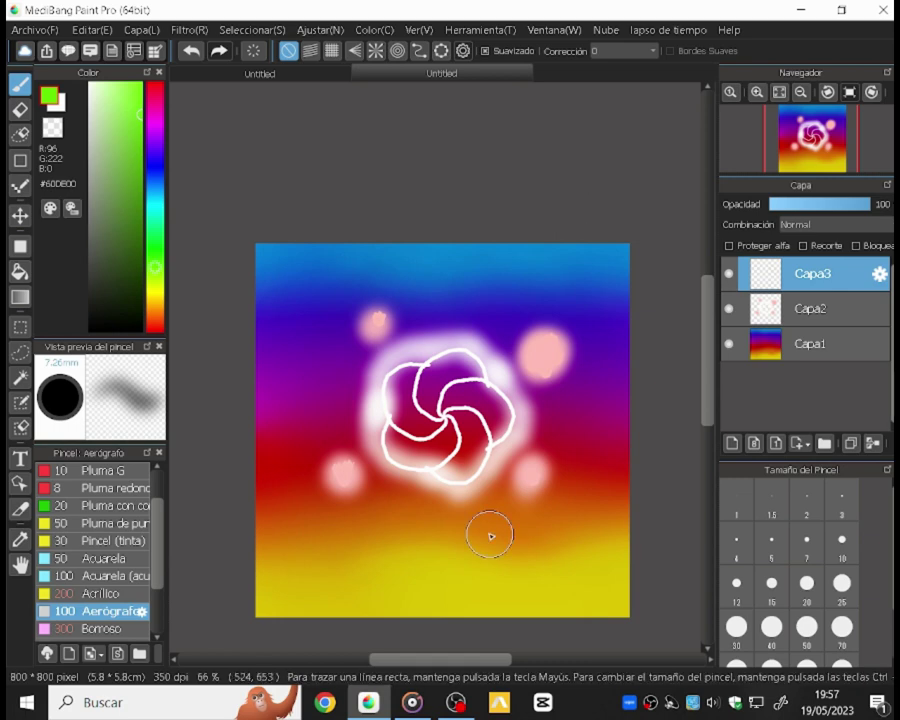
mouse_move(612, 463)
mouse_down()
mouse_move(567, 426)
mouse_move(537, 466)
mouse_move(581, 376)
mouse_move(489, 446)
mouse_move(497, 420)
mouse_move(490, 382)
mouse_move(442, 414)
mouse_move(424, 372)
mouse_move(309, 426)
mouse_move(307, 402)
mouse_move(264, 401)
mouse_up()
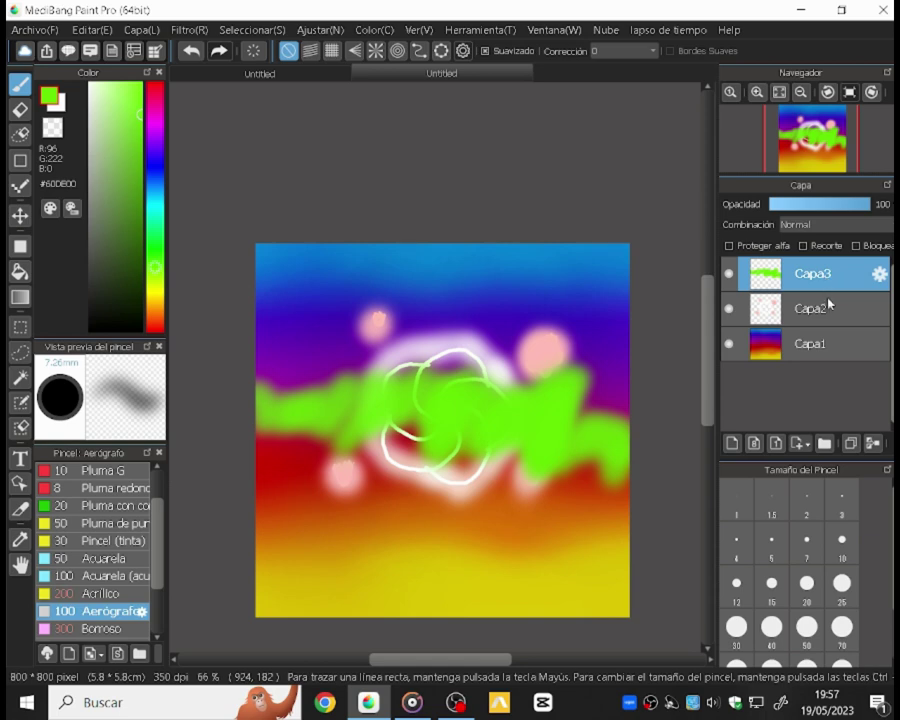
Step: Move the green band's layer below the flower layer and choose the Borroso brush at size 300 for blending
drag(812, 275, 828, 310)
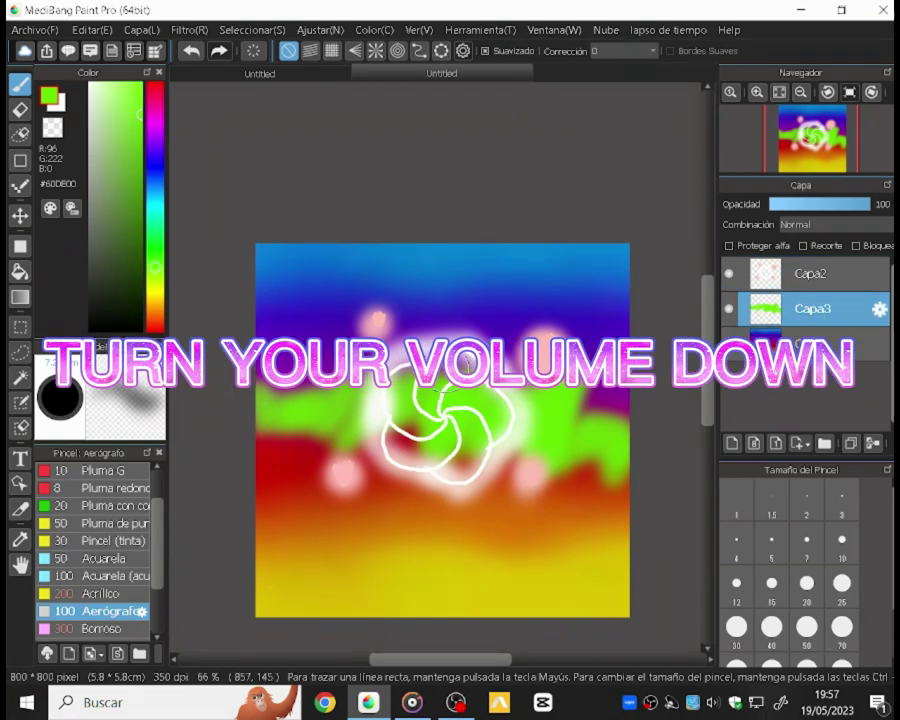
click(103, 628)
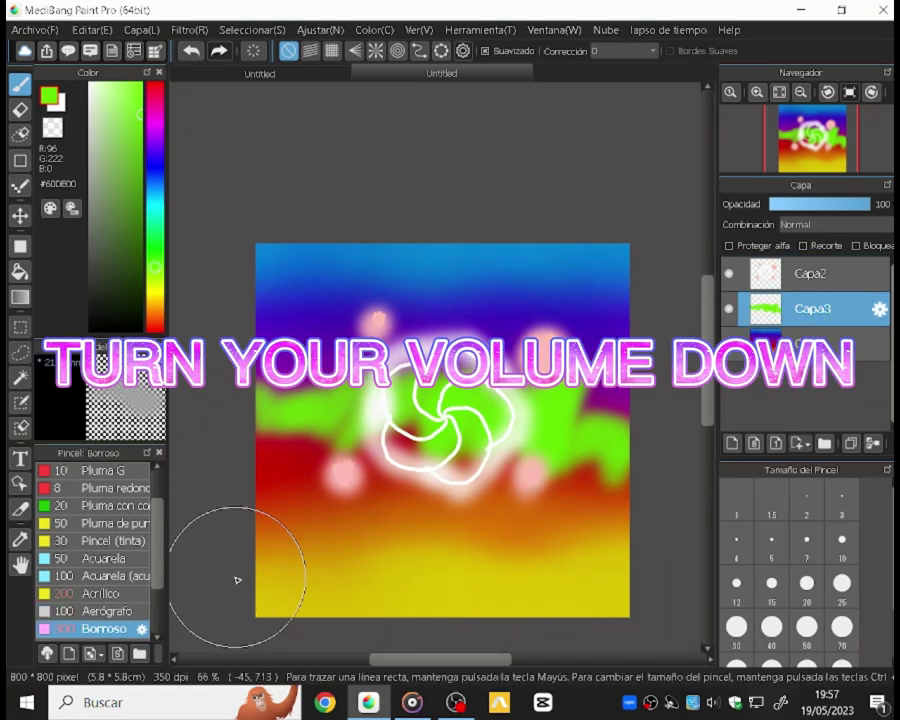